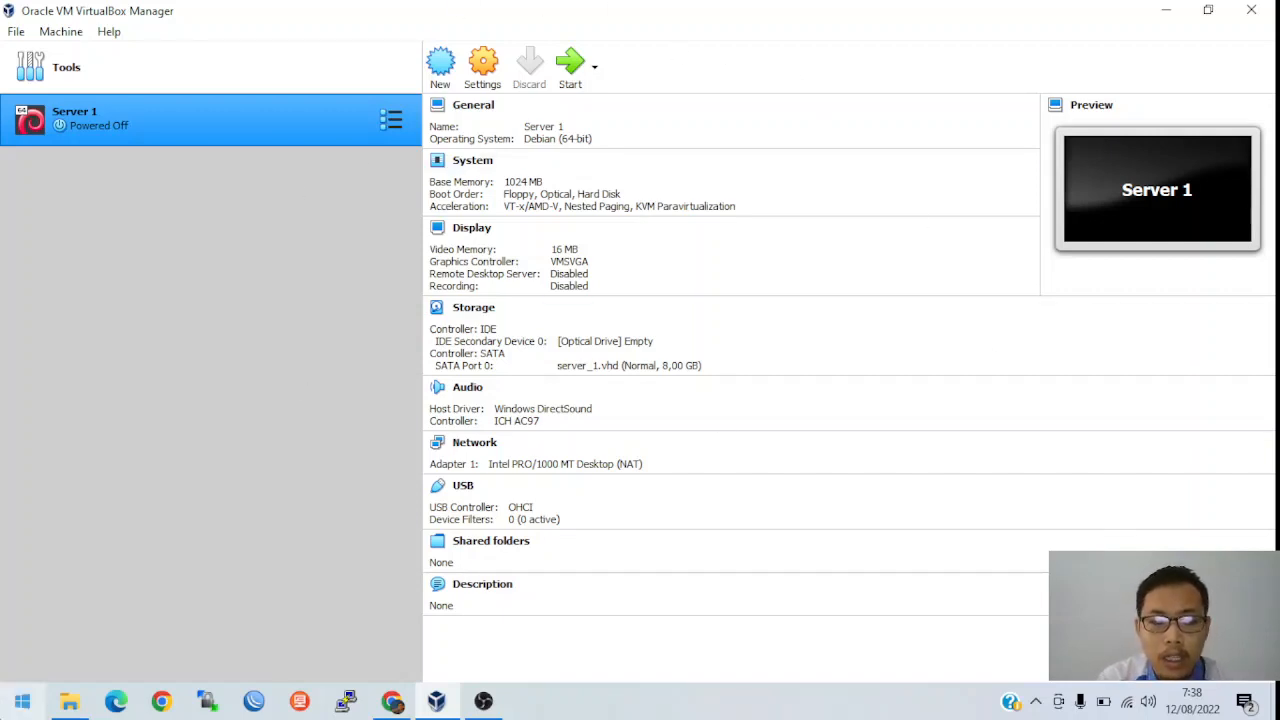
pyautogui.click(22, 700)
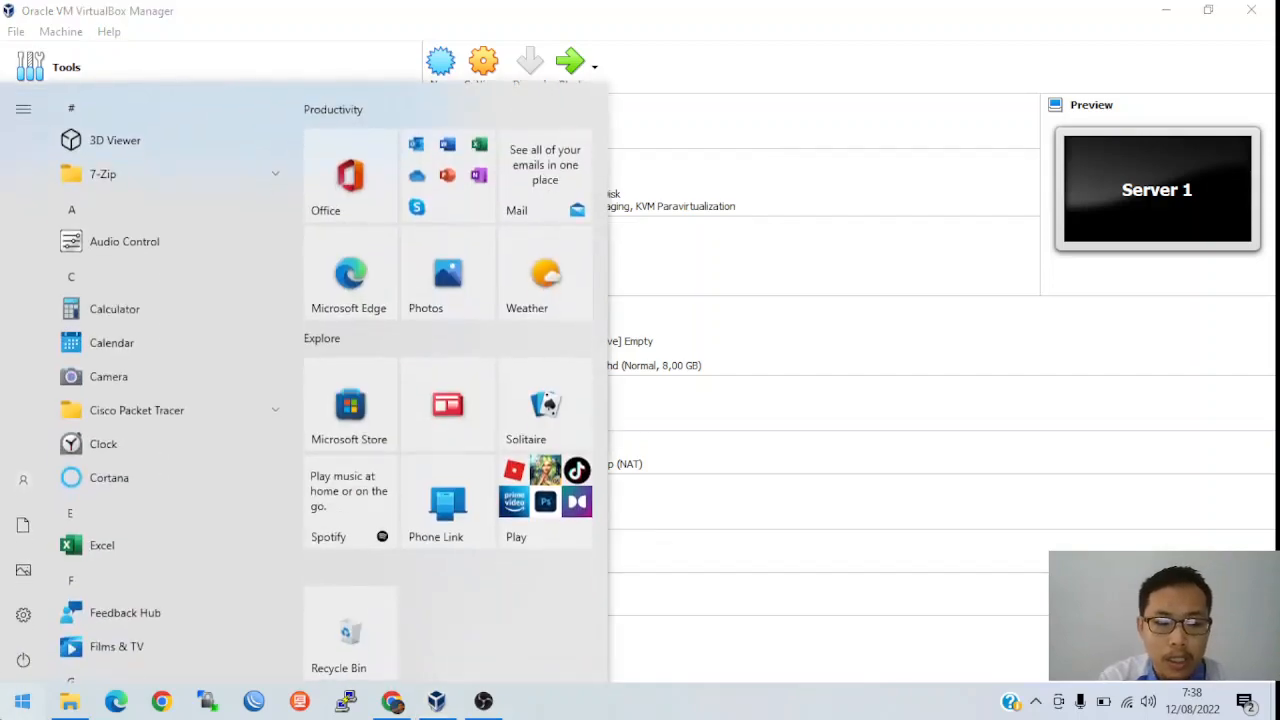
pyautogui.click(22, 700)
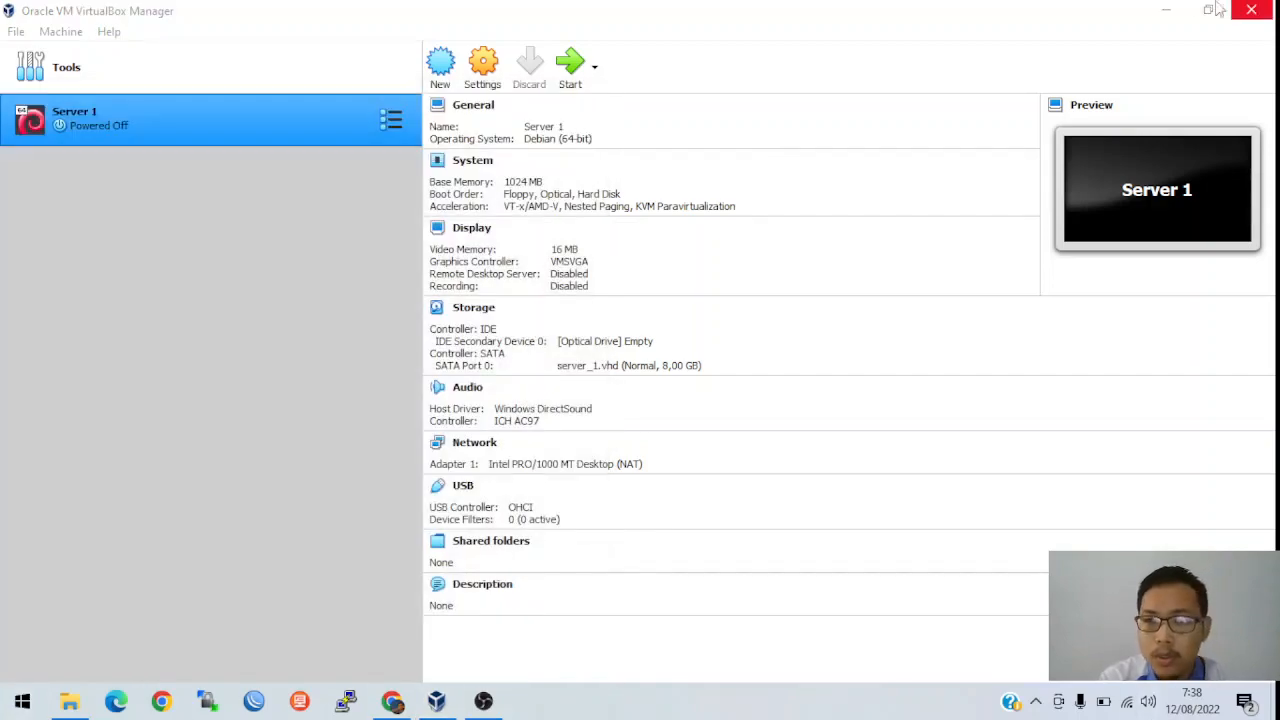
pyautogui.click(1165, 10)
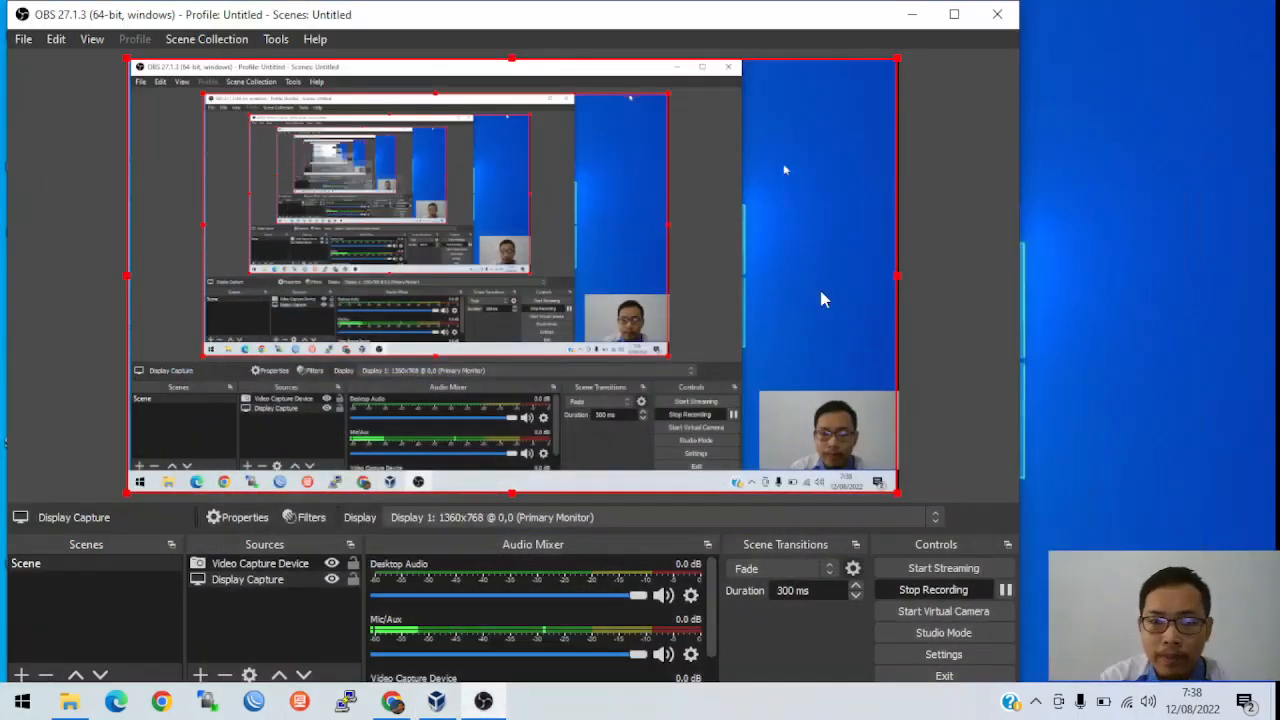
pyautogui.click(911, 14)
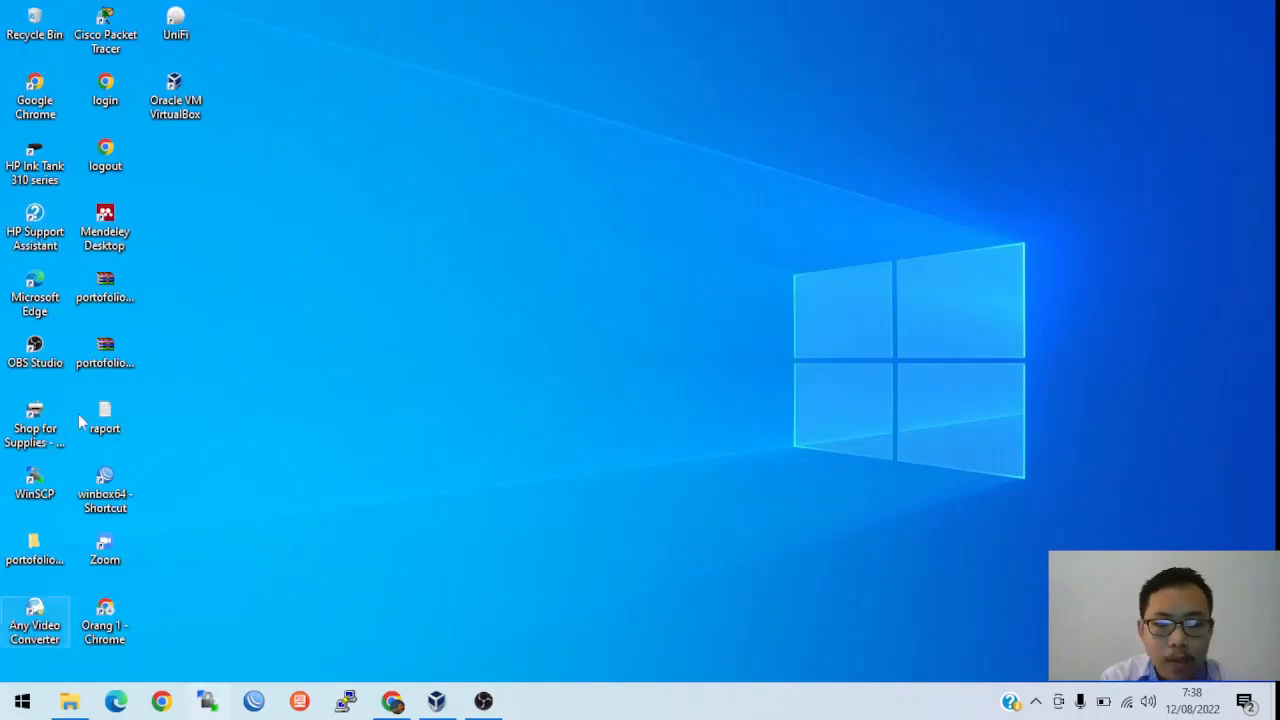
# Step: Switch back to VirtualBox and remove the Server 1 virtual machine, deleting all its files
pyautogui.click(436, 700)
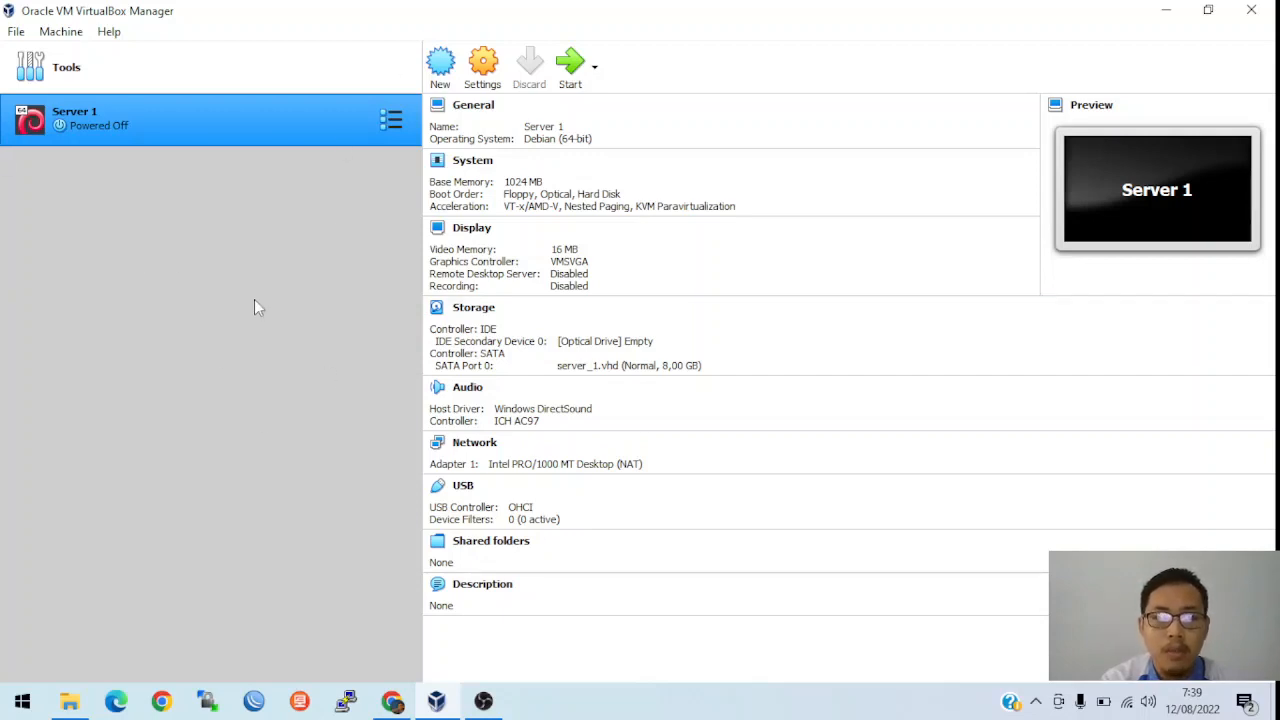
pyautogui.rightClick(145, 138)
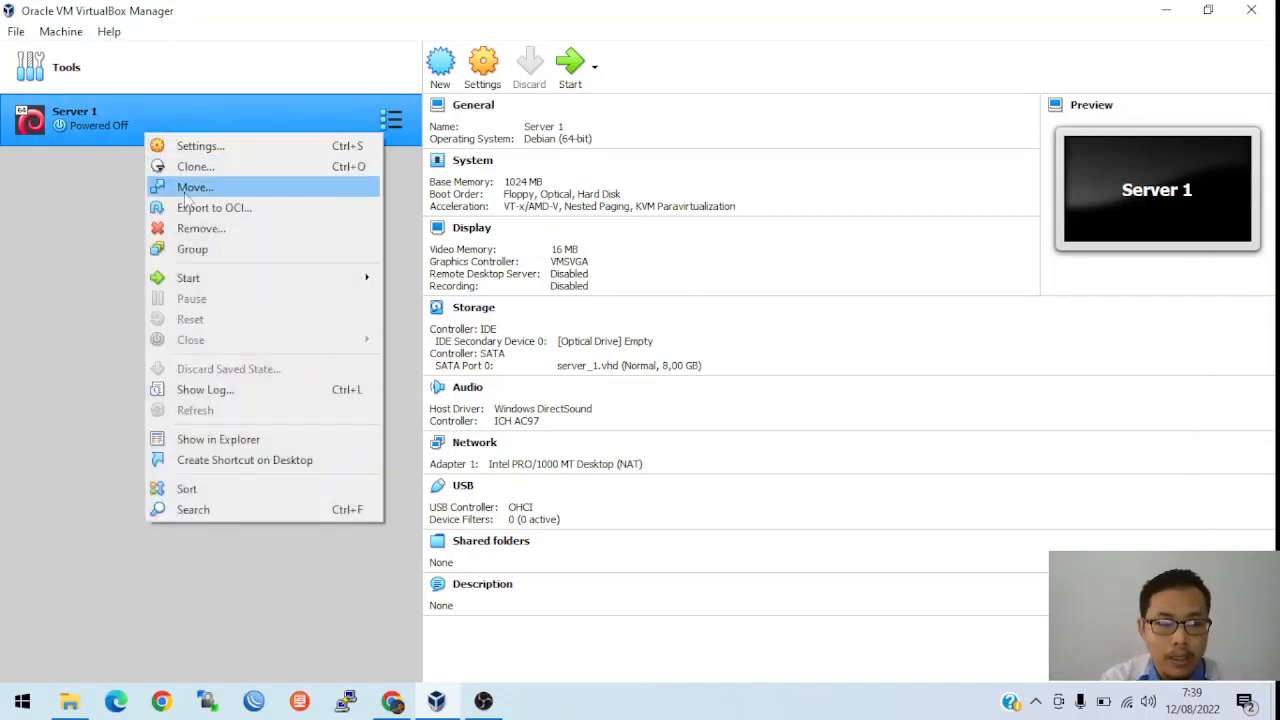
pyautogui.click(309, 229)
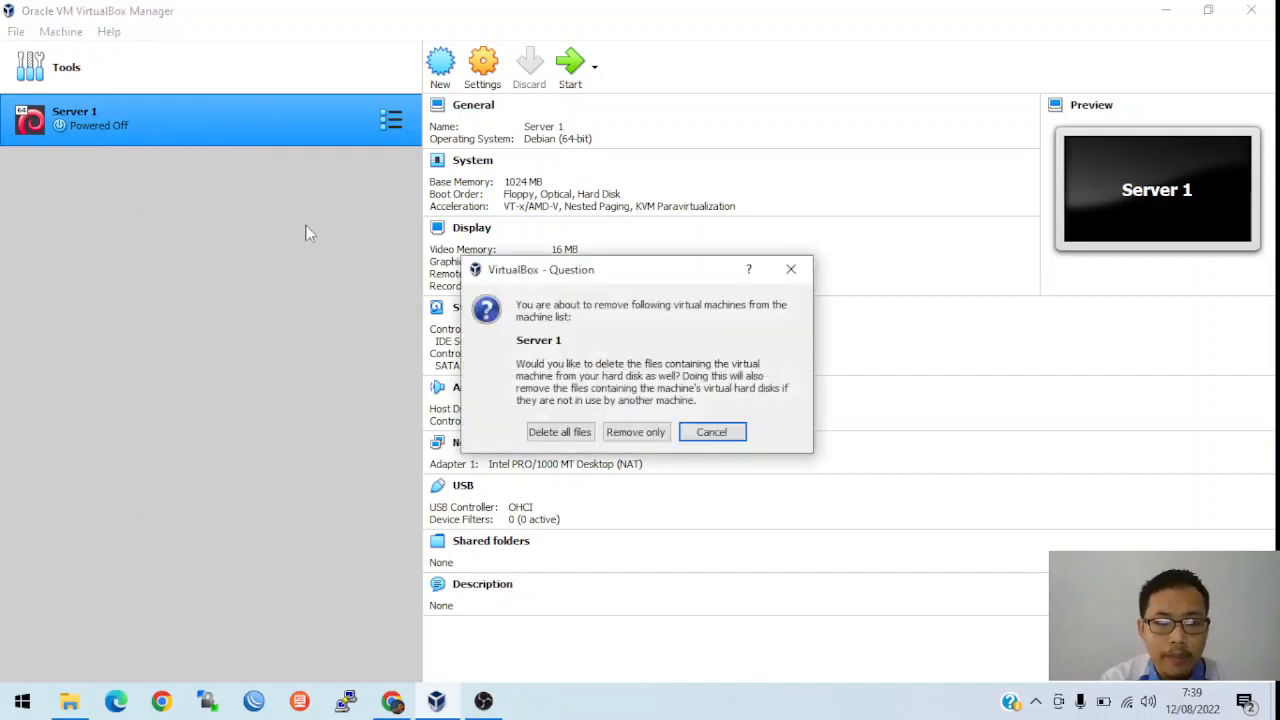
pyautogui.click(567, 437)
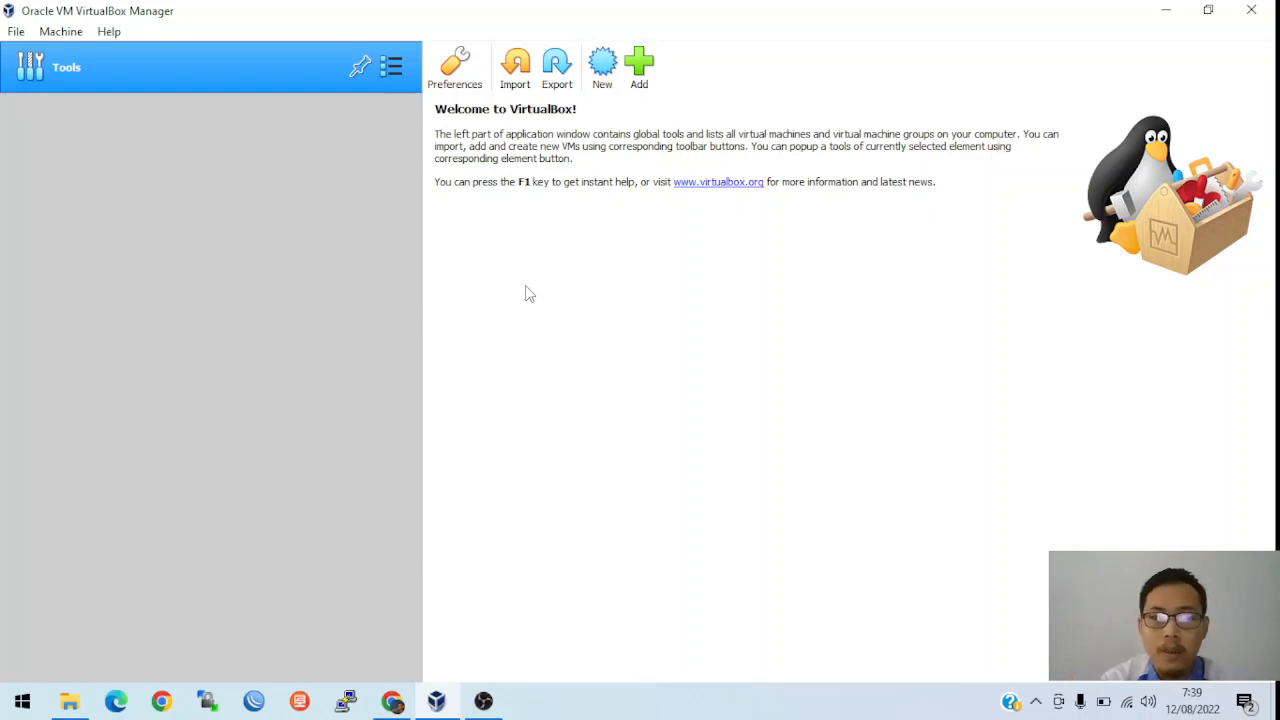
# Step: Check the installed VirtualBox version in the program's About information, and close it
pyautogui.click(109, 31)
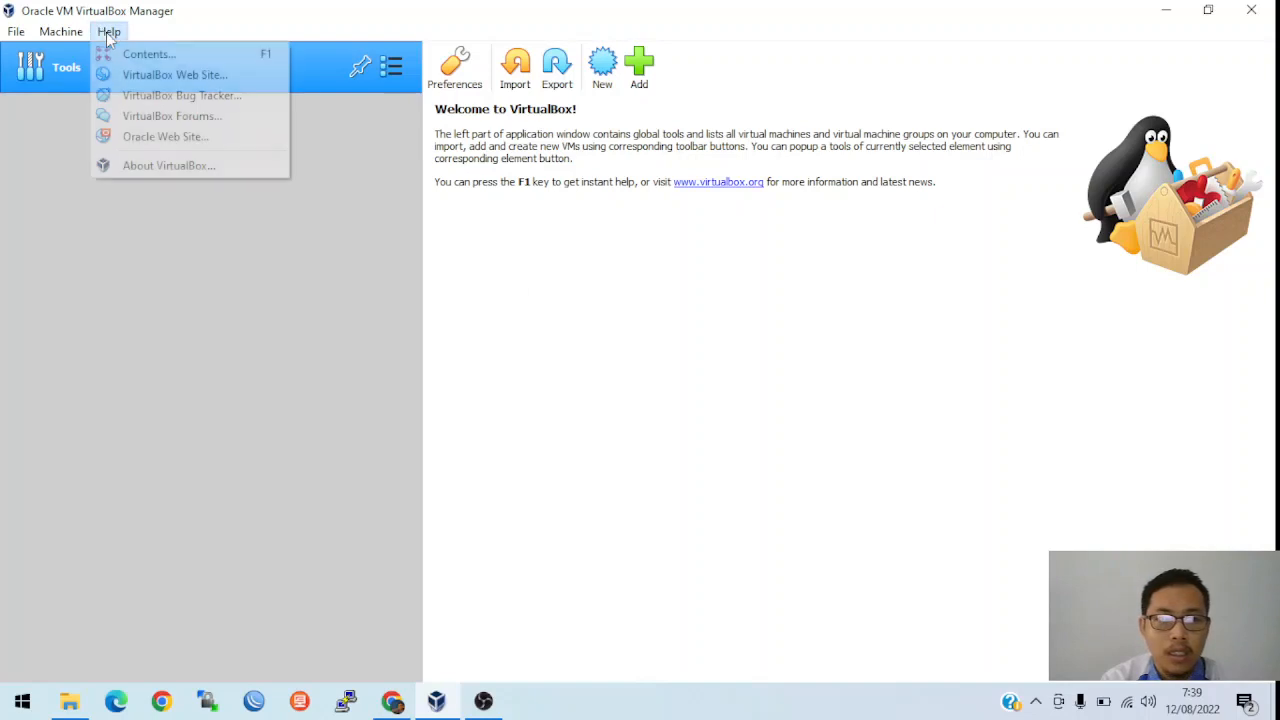
pyautogui.click(184, 170)
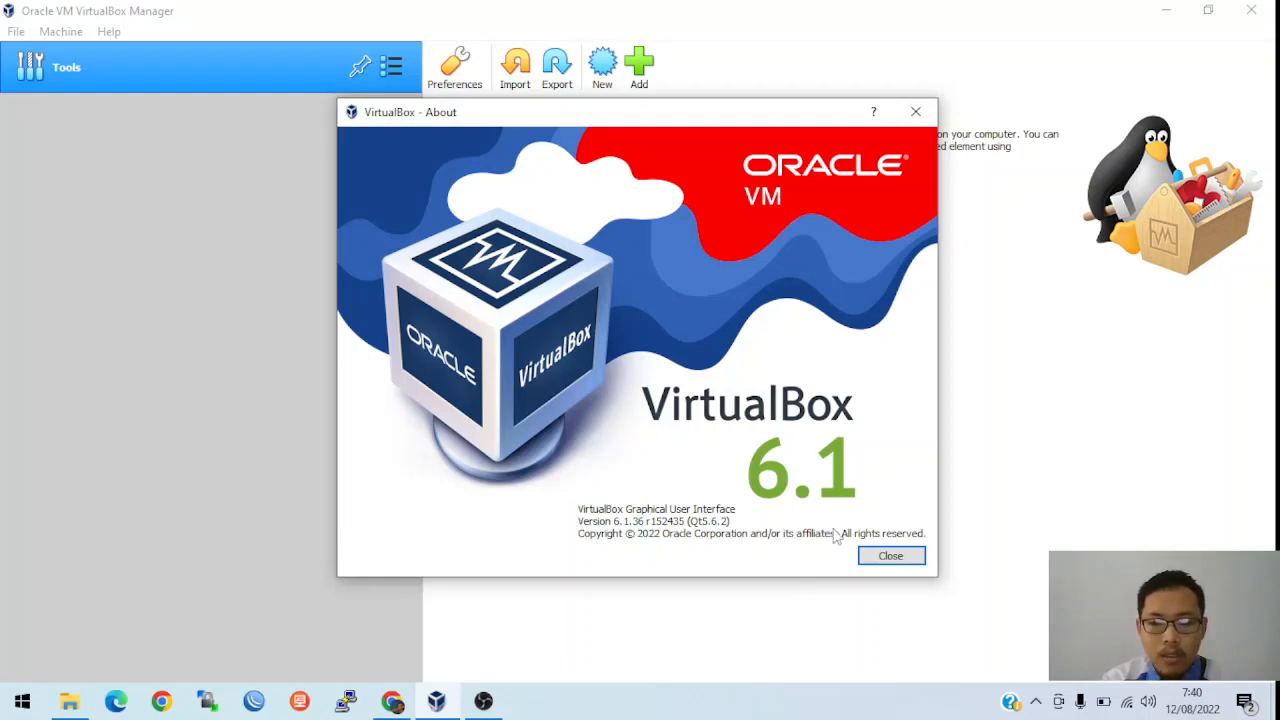
pyautogui.click(897, 557)
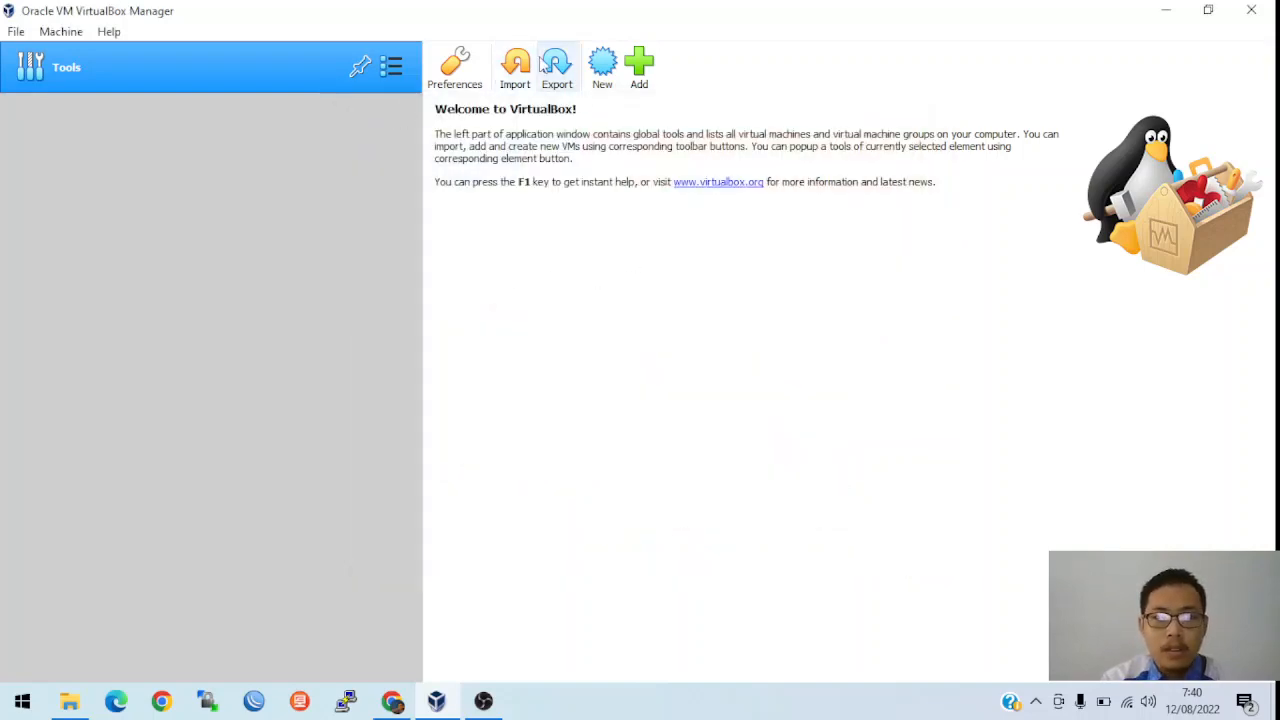
# Step: Start creating a new virtual machine and name it Server_Test
pyautogui.click(601, 72)
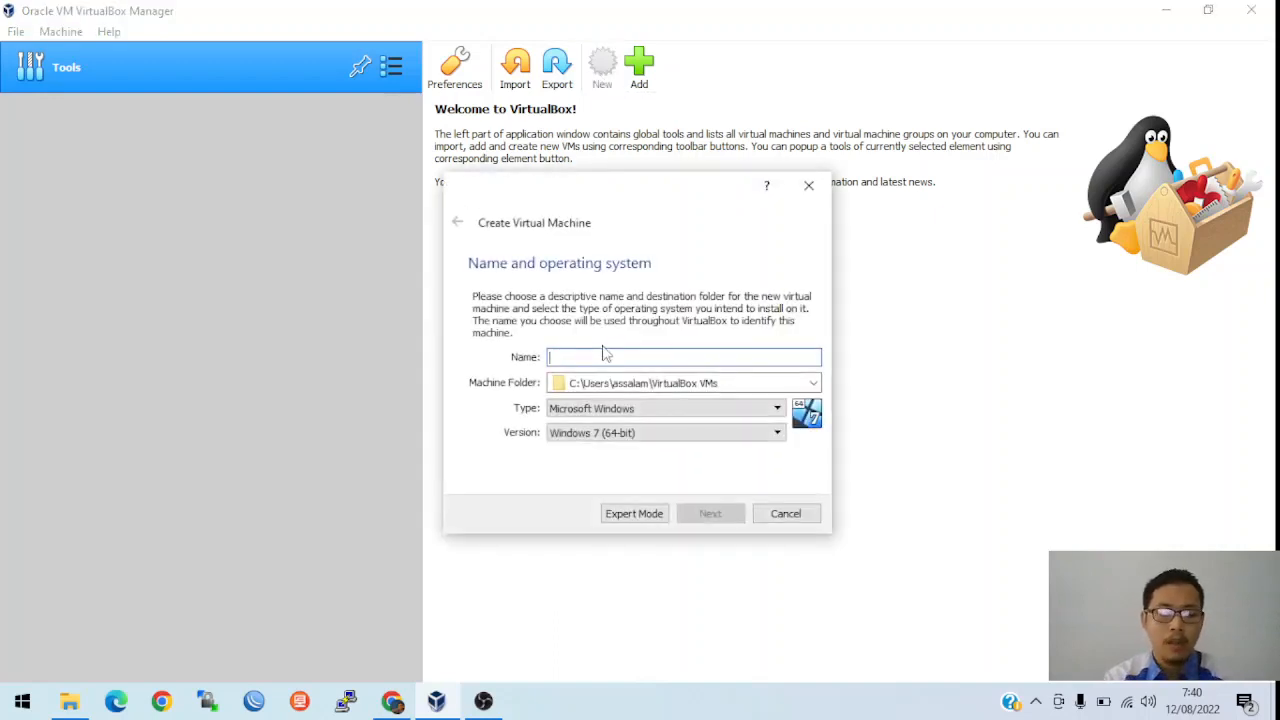
pyautogui.write('Server_T')
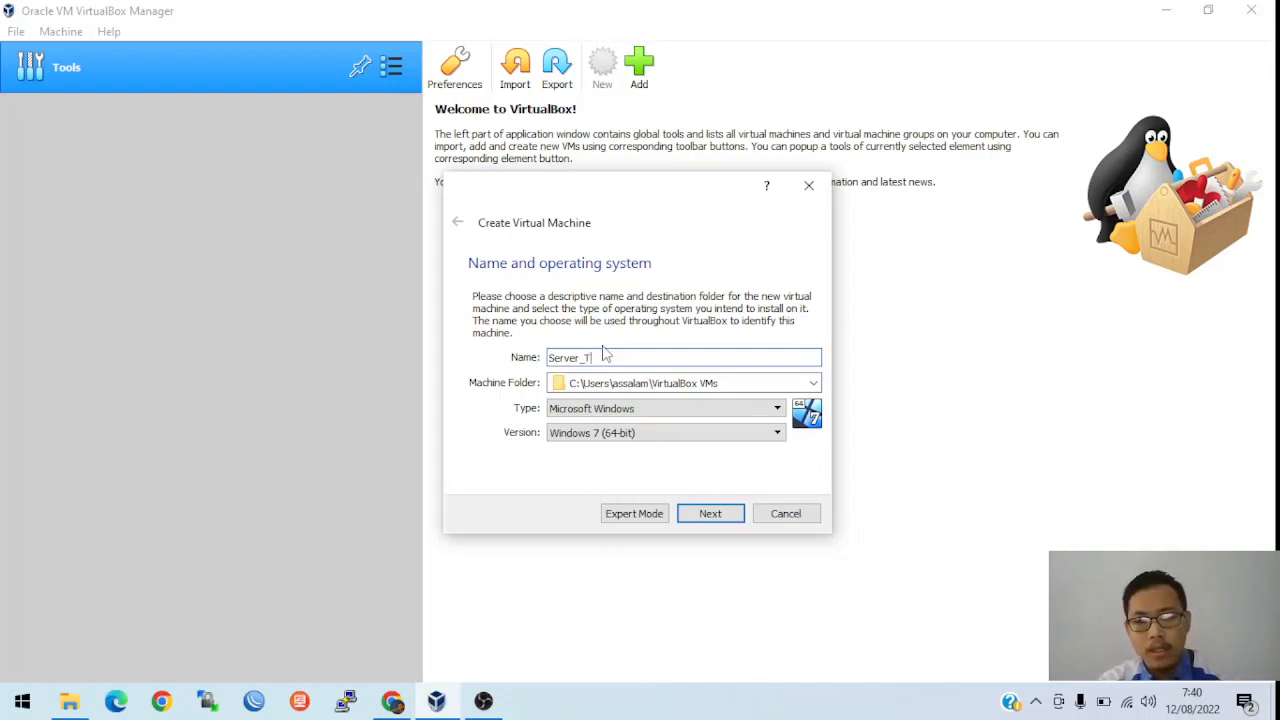
pyautogui.write('est')
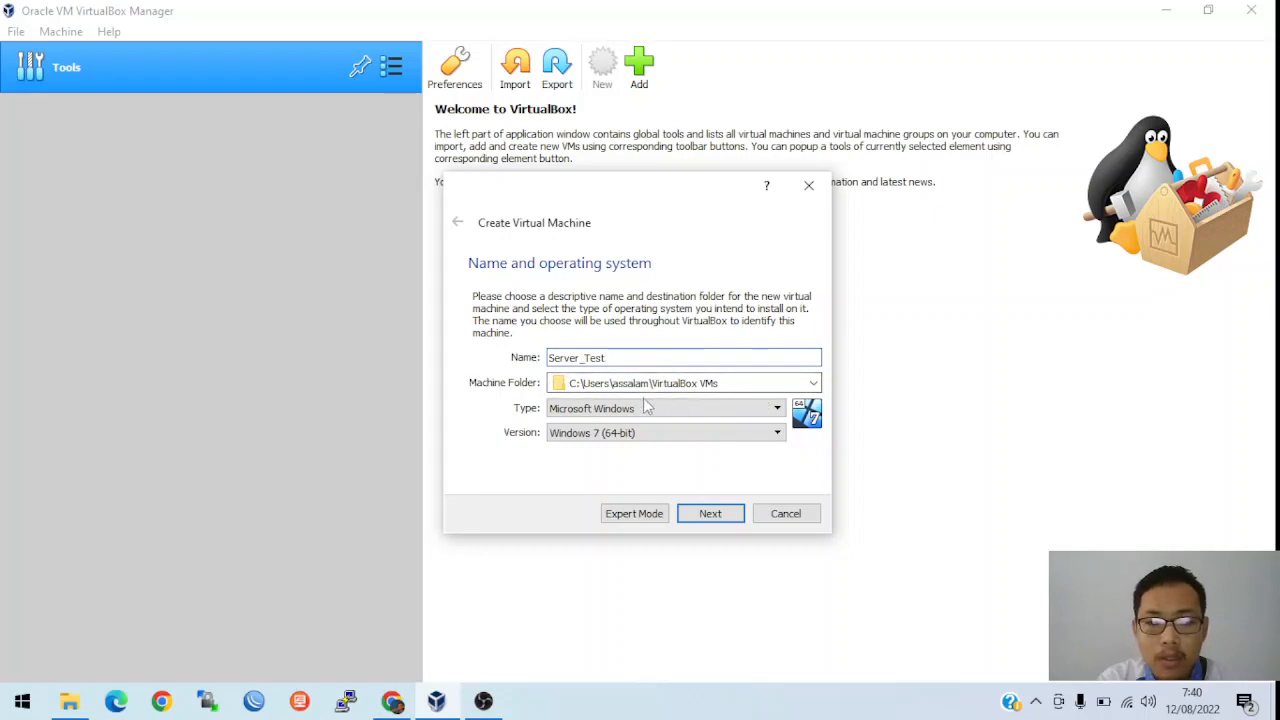
# Step: Set the new machine's operating system type to Linux and its version to Debian (64-bit), and continue to the memory size
pyautogui.click(585, 410)
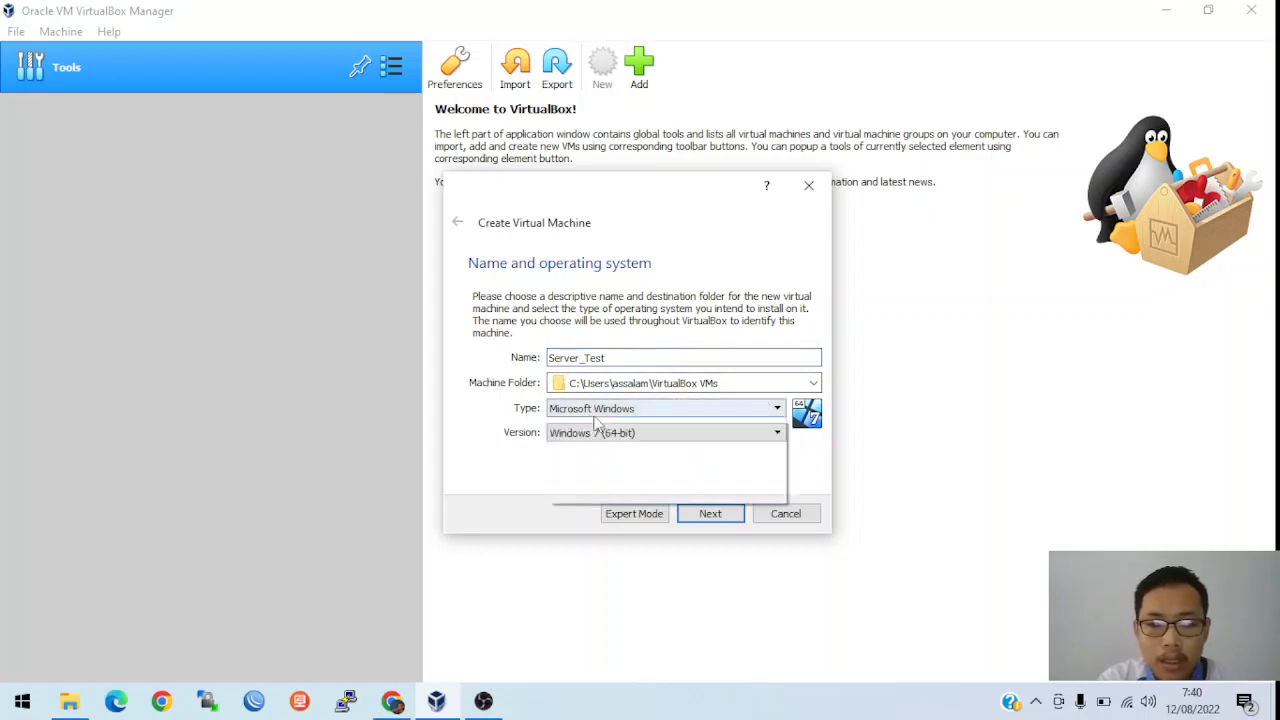
pyautogui.click(596, 437)
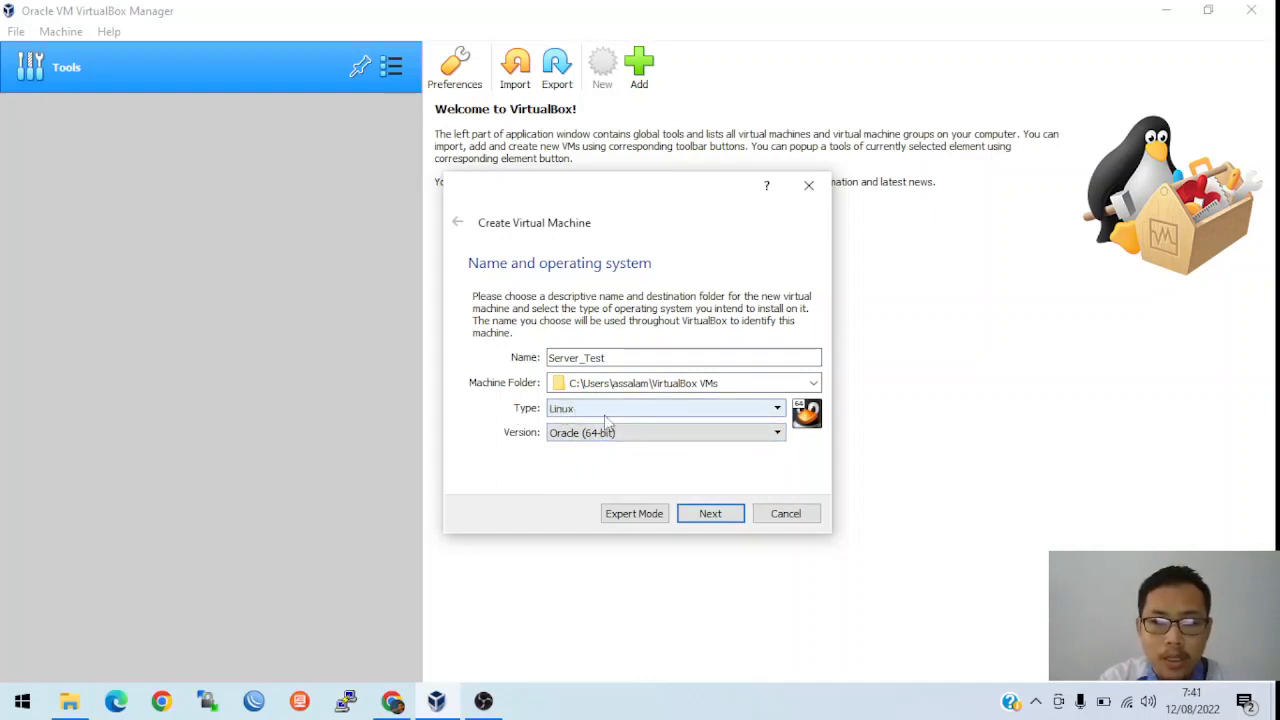
pyautogui.click(588, 436)
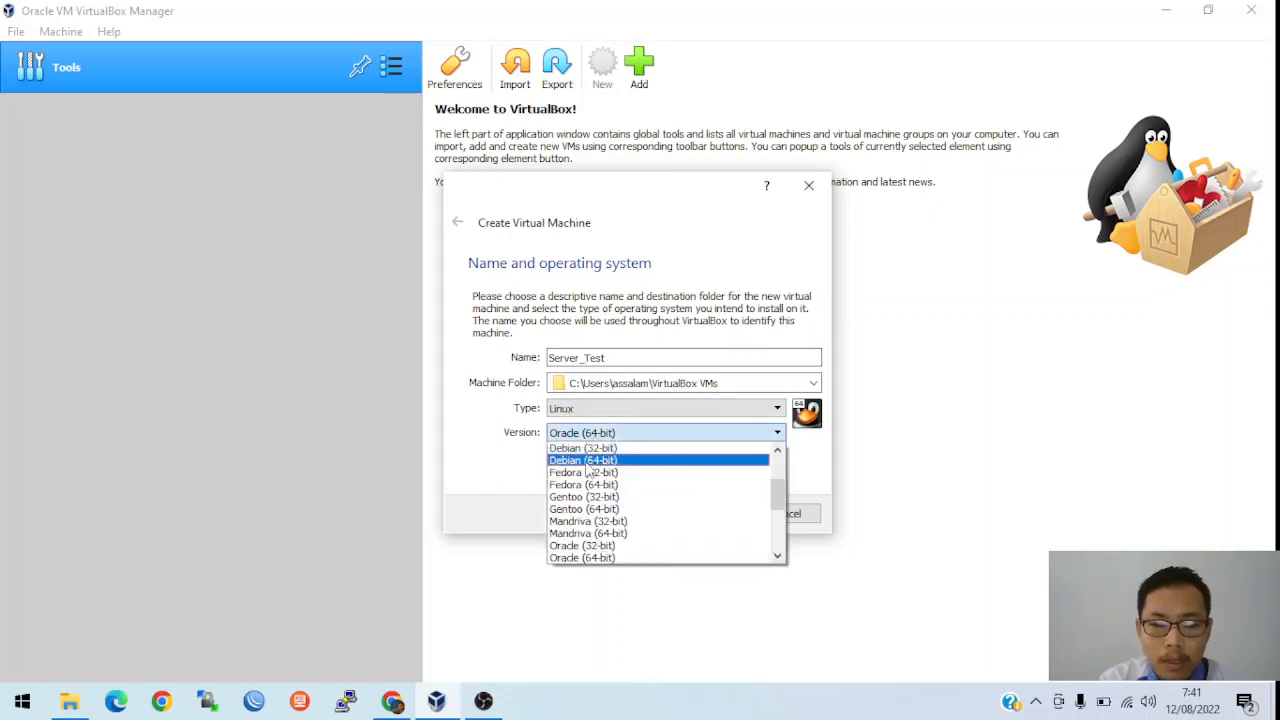
pyautogui.click(605, 463)
pyautogui.click(737, 432)
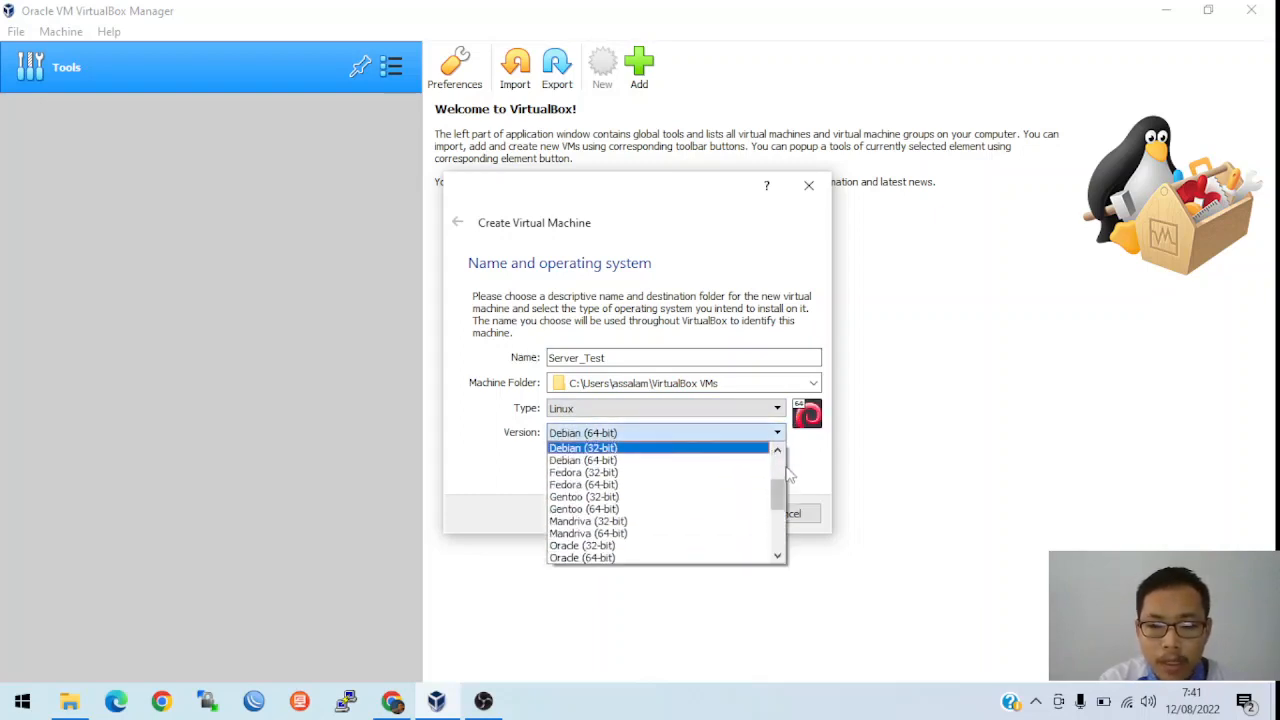
pyautogui.moveTo(778, 485)
pyautogui.mouseDown()
pyautogui.moveTo(777, 459)
pyautogui.moveTo(778, 550)
pyautogui.moveTo(777, 496)
pyautogui.mouseUp()
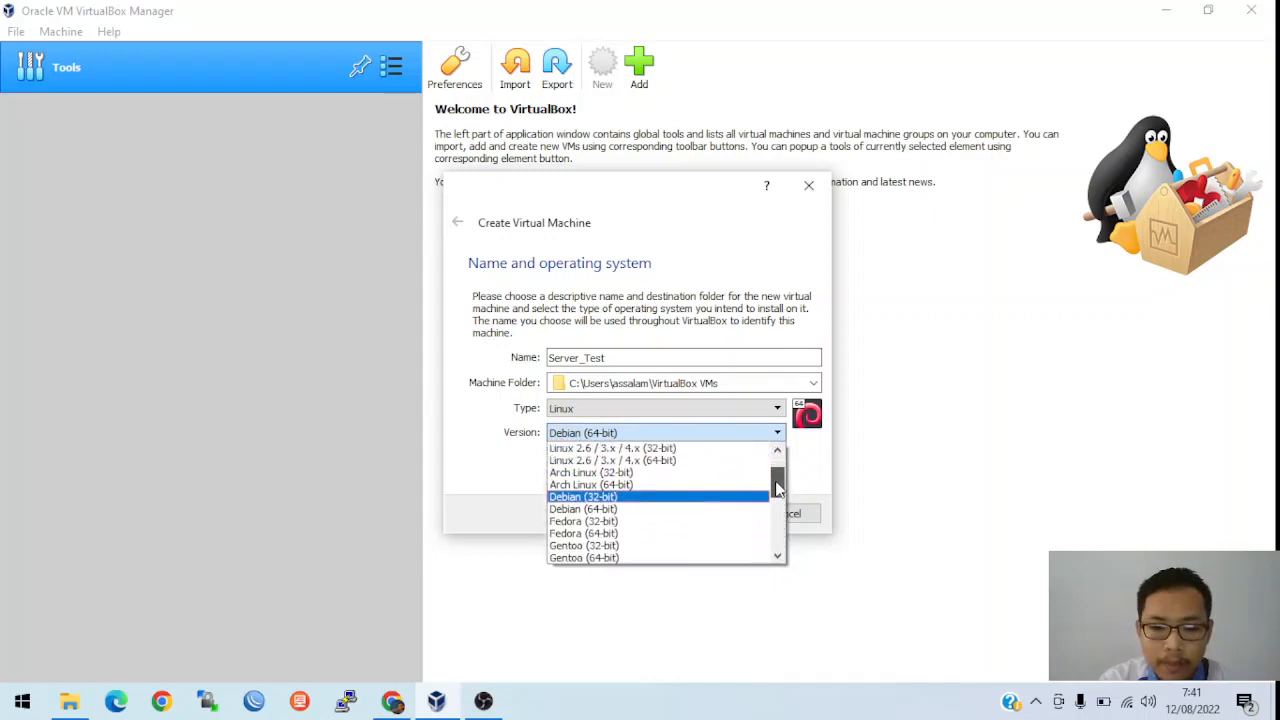
pyautogui.click(628, 513)
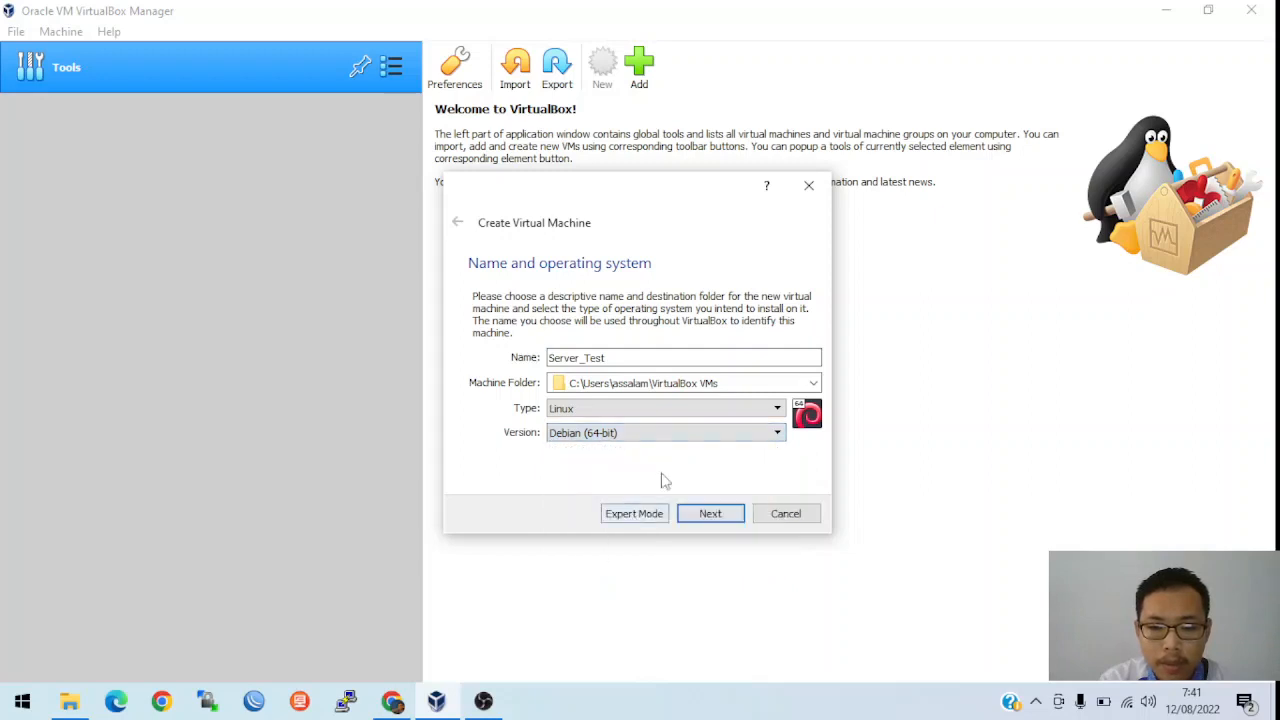
pyautogui.click(711, 515)
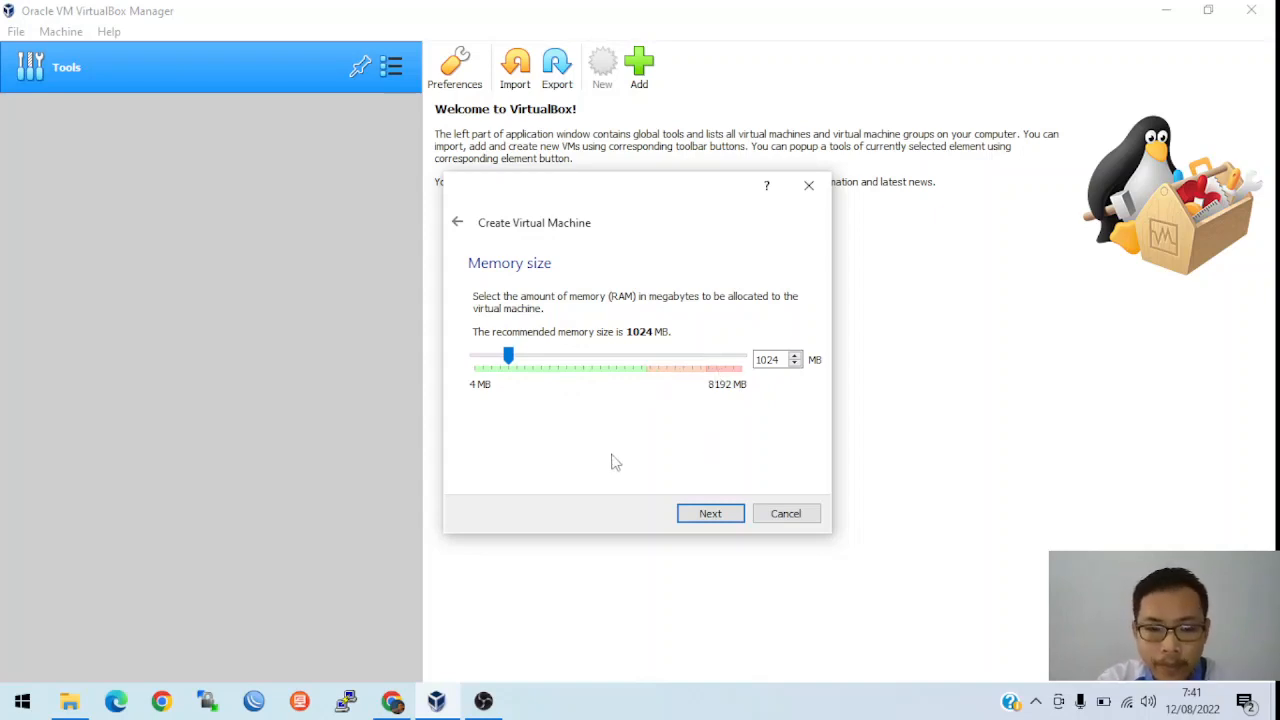
# Step: Accept 1024 MB of memory and create the machine with a new dynamically allocated VHD hard disk of 8,00 GB
pyautogui.click(712, 514)
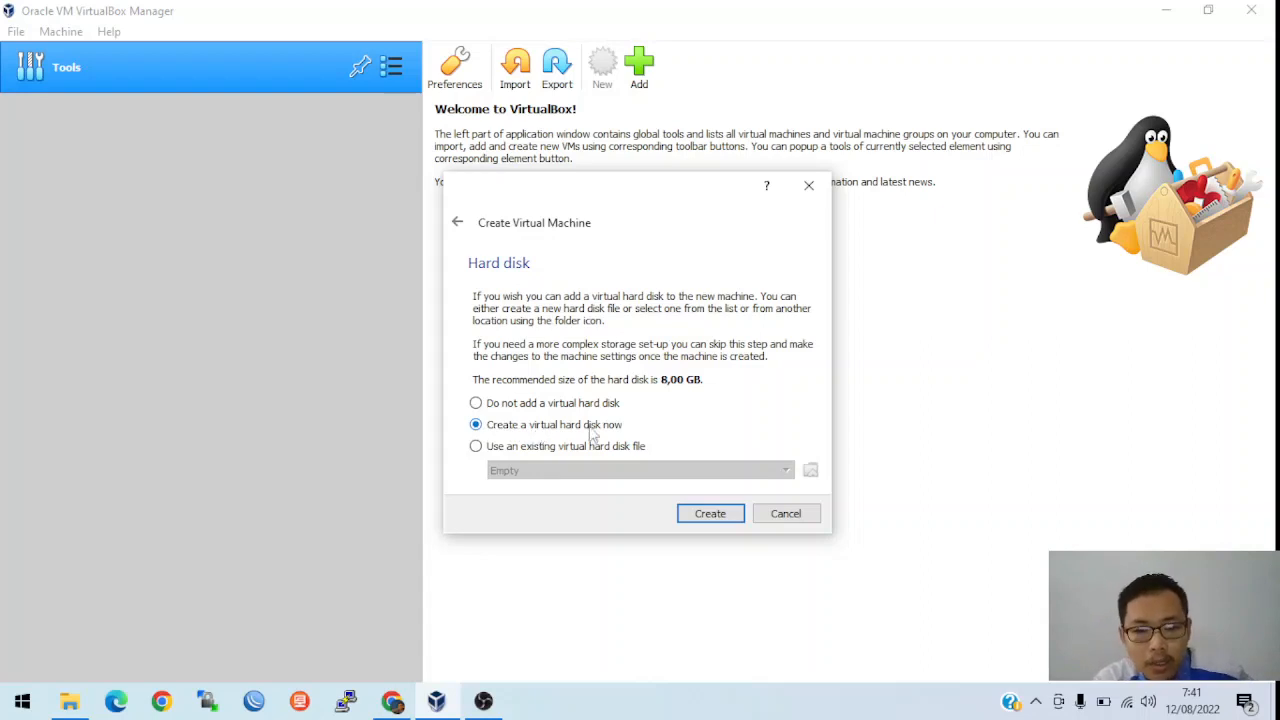
pyautogui.click(726, 516)
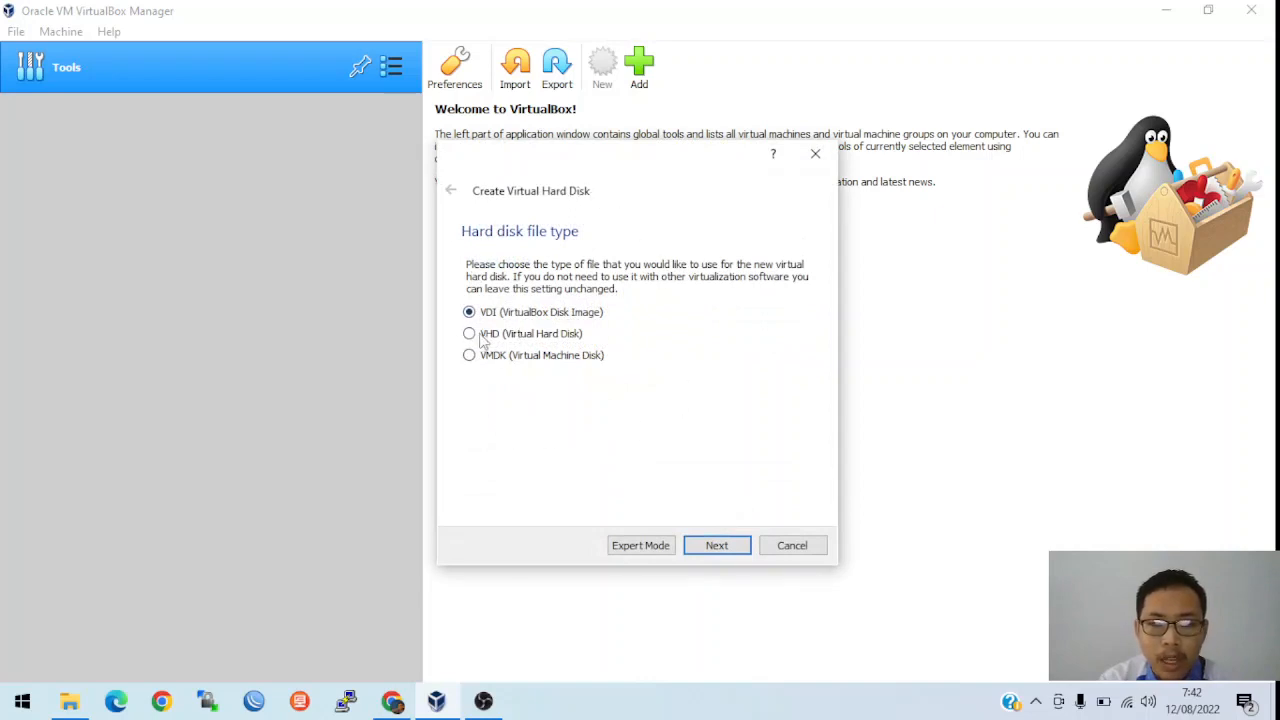
pyautogui.click(483, 336)
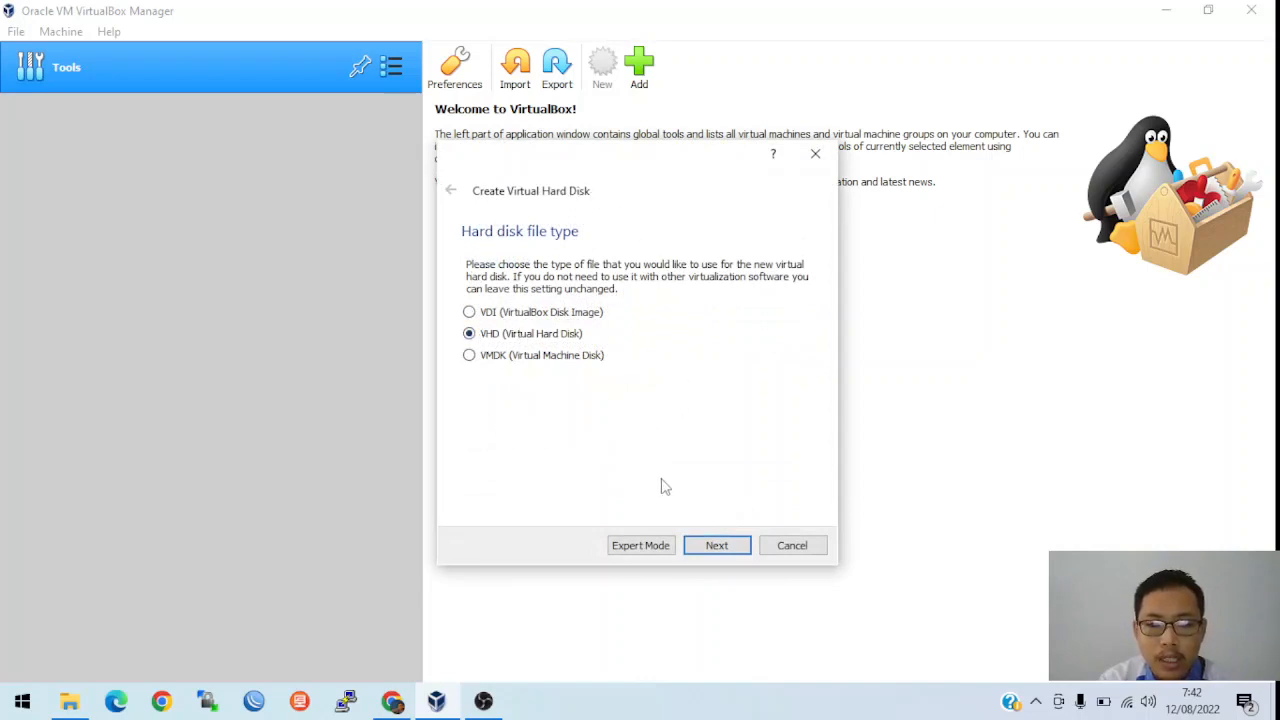
pyautogui.click(707, 546)
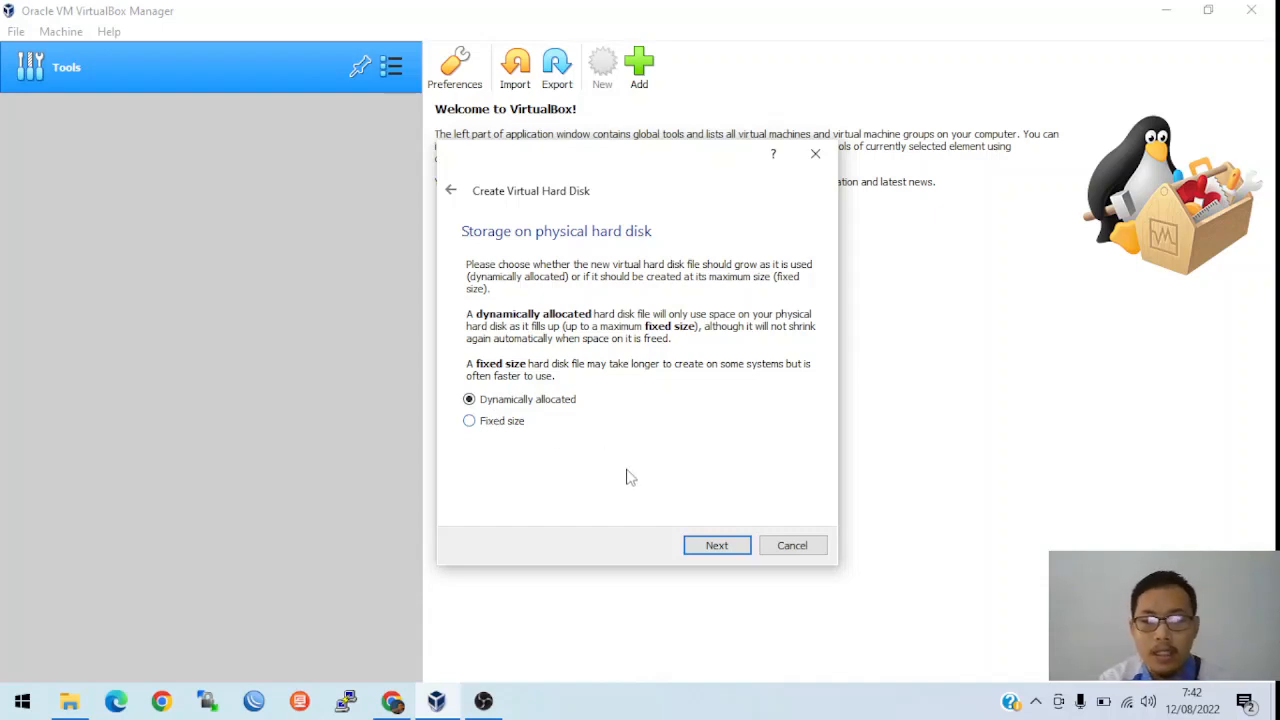
pyautogui.click(718, 548)
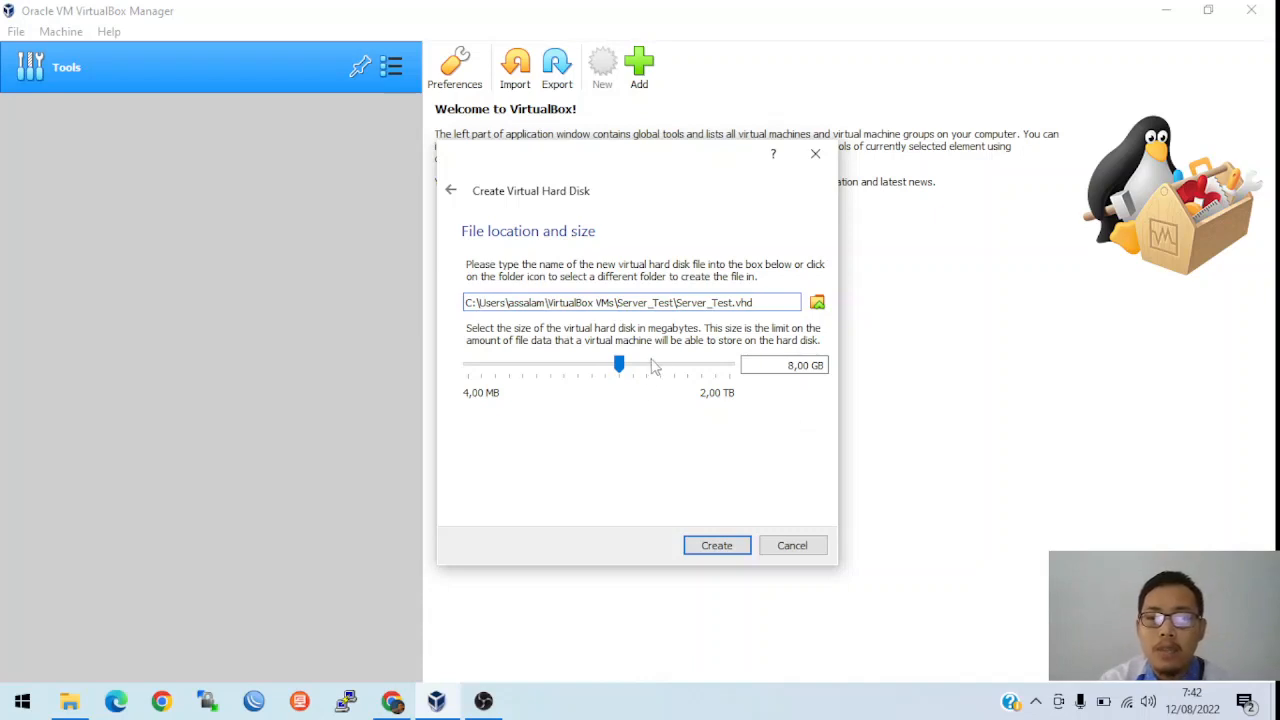
pyautogui.click(710, 548)
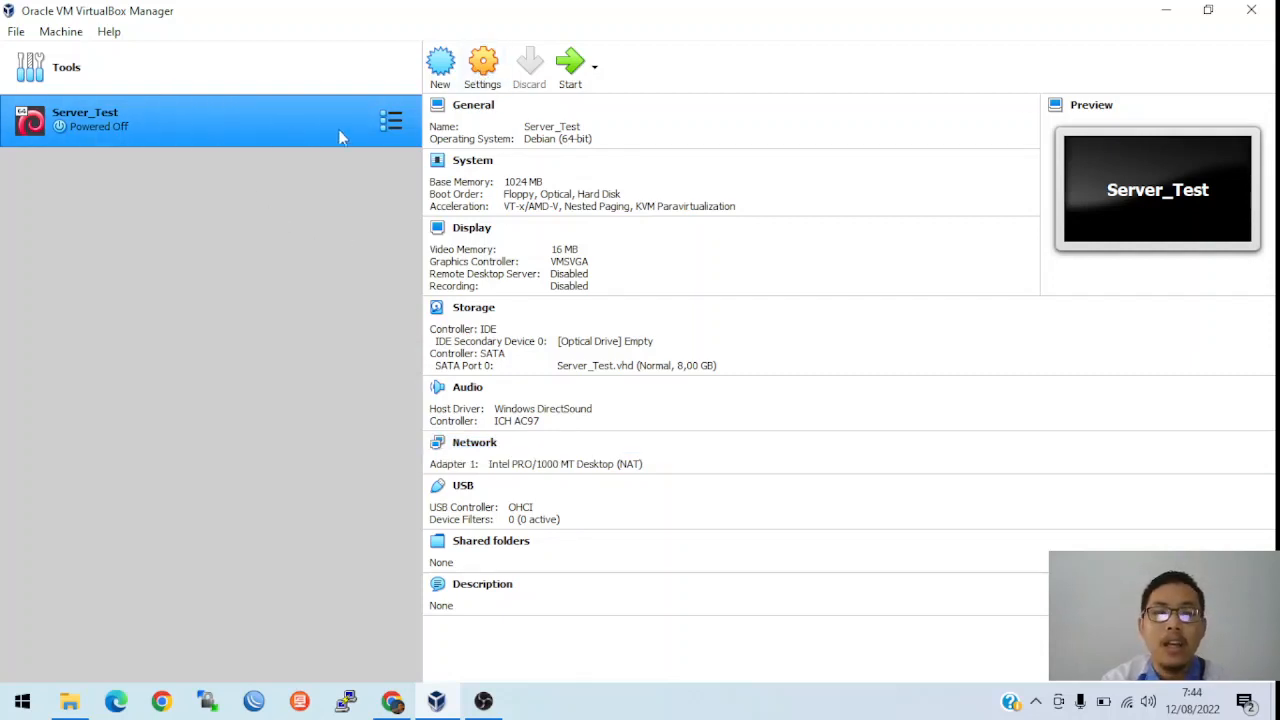
# Step: Enable network Adapter 2 in the Server_Test settings and attach it to Host-only Adapter
pyautogui.click(481, 67)
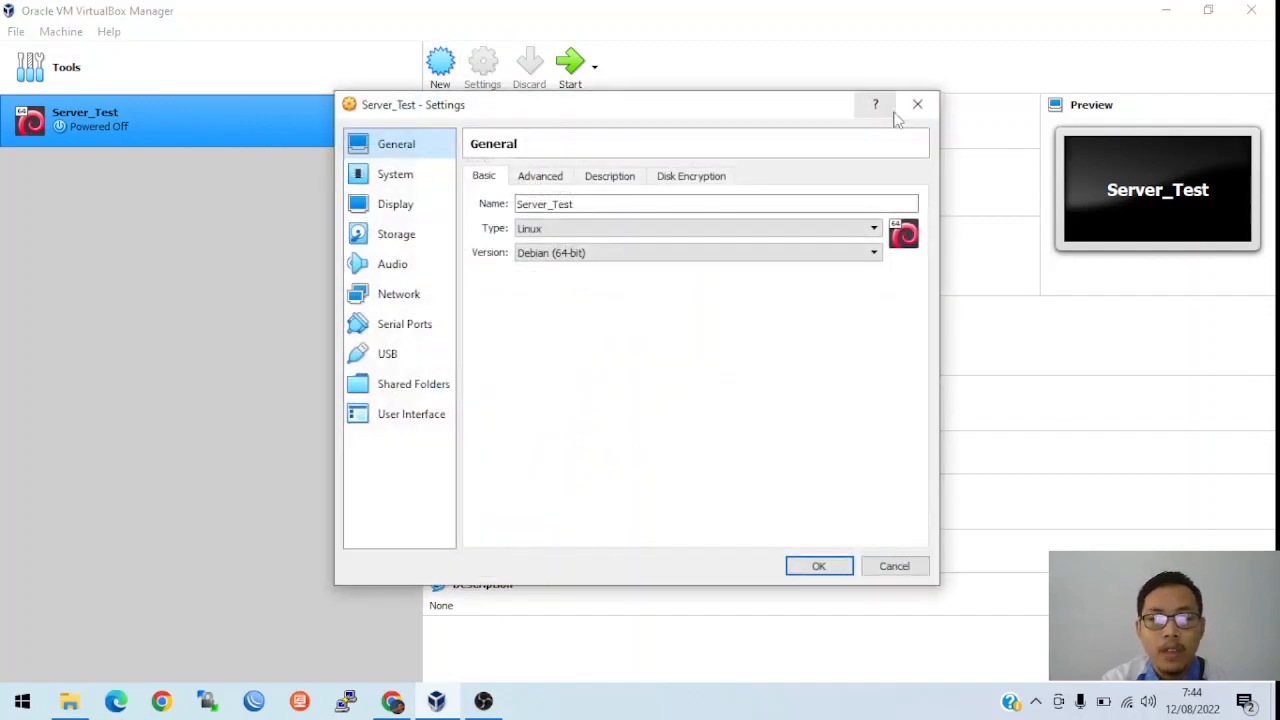
pyautogui.click(914, 106)
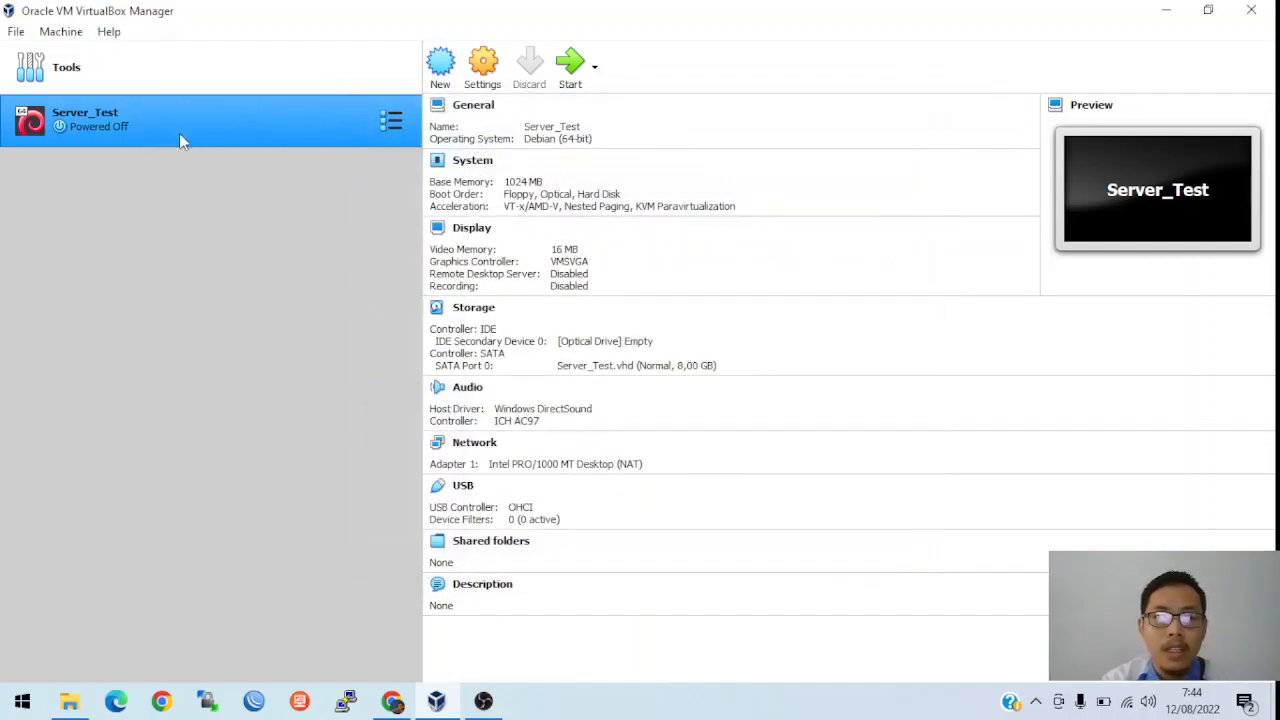
pyautogui.rightClick(179, 133)
pyautogui.click(241, 157)
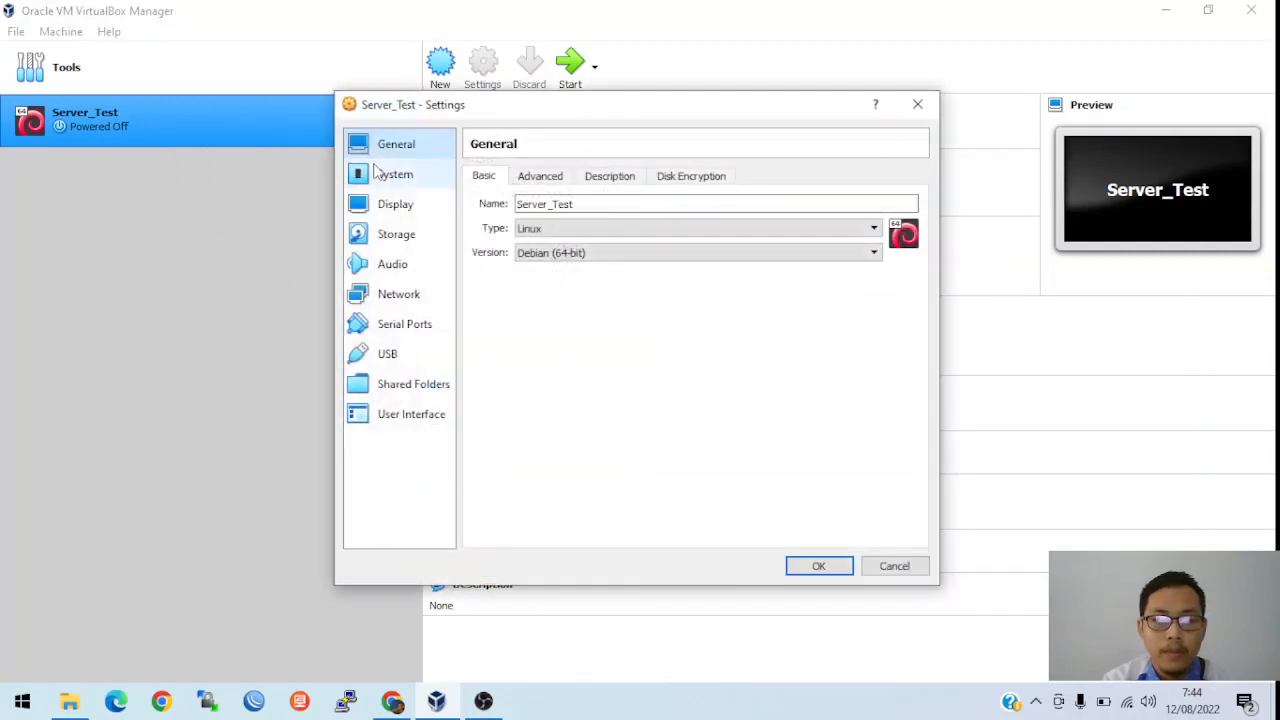
pyautogui.click(408, 303)
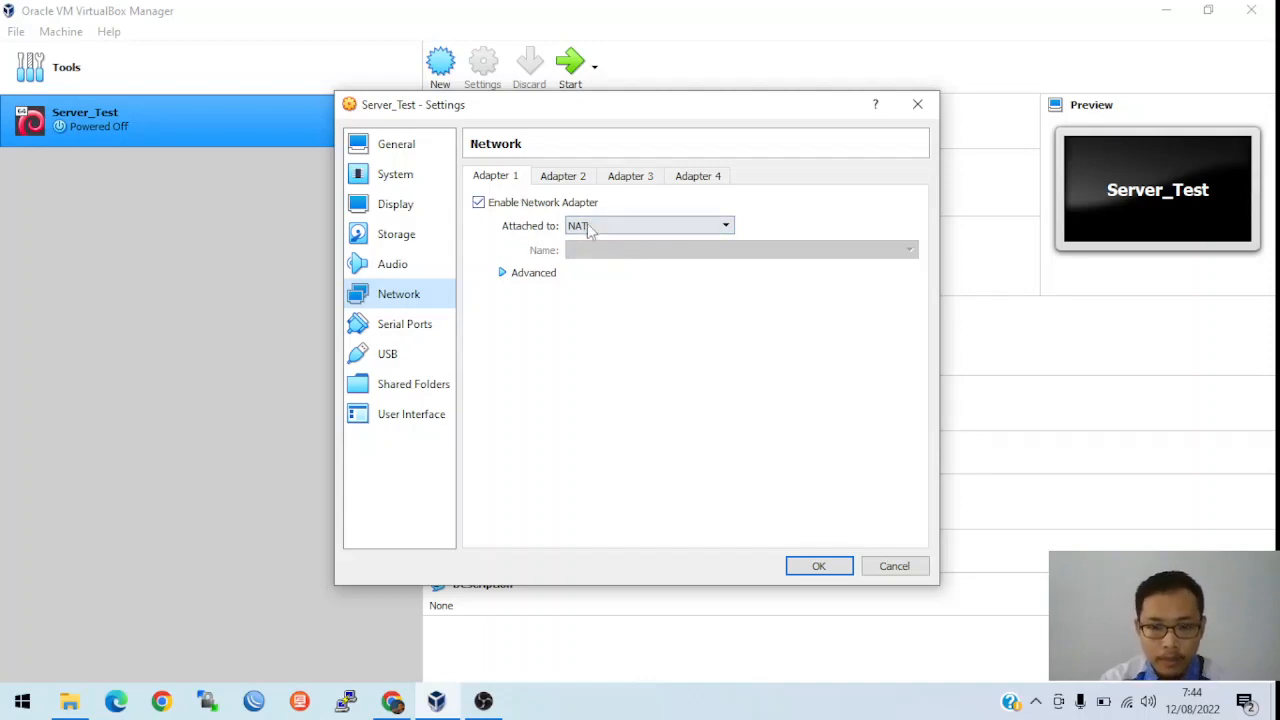
pyautogui.click(560, 180)
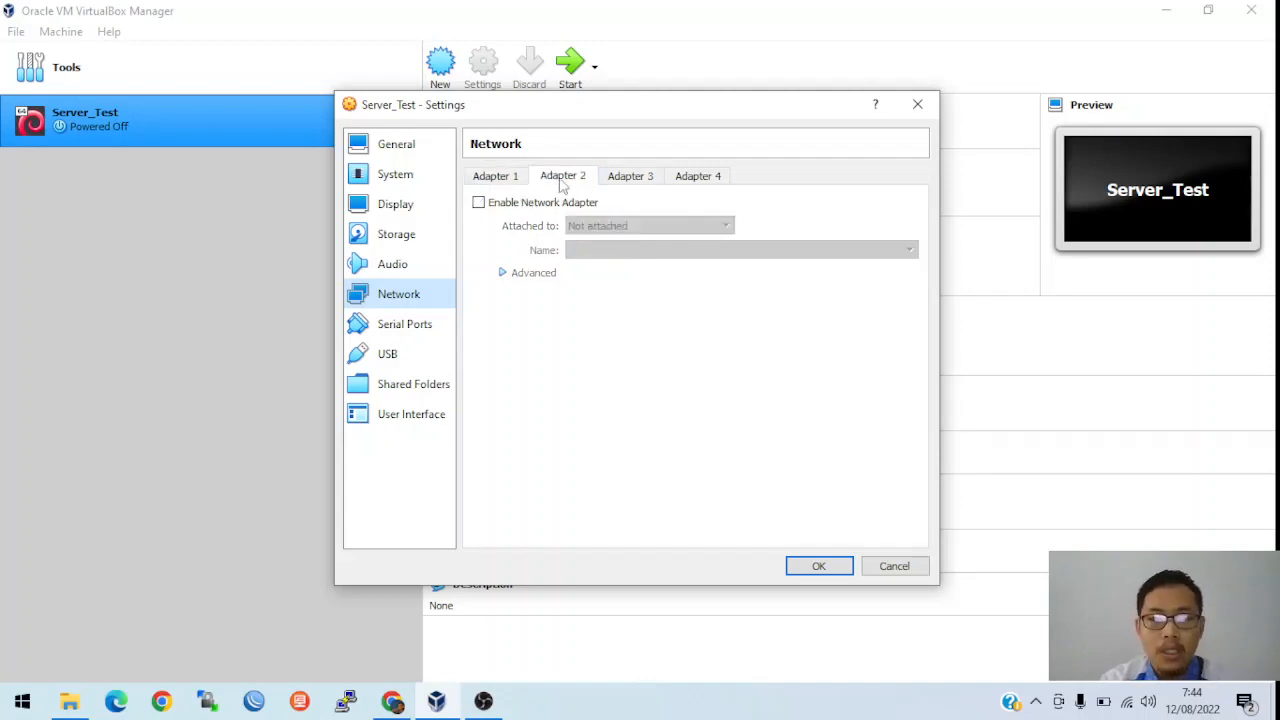
pyautogui.click(479, 203)
pyautogui.click(604, 228)
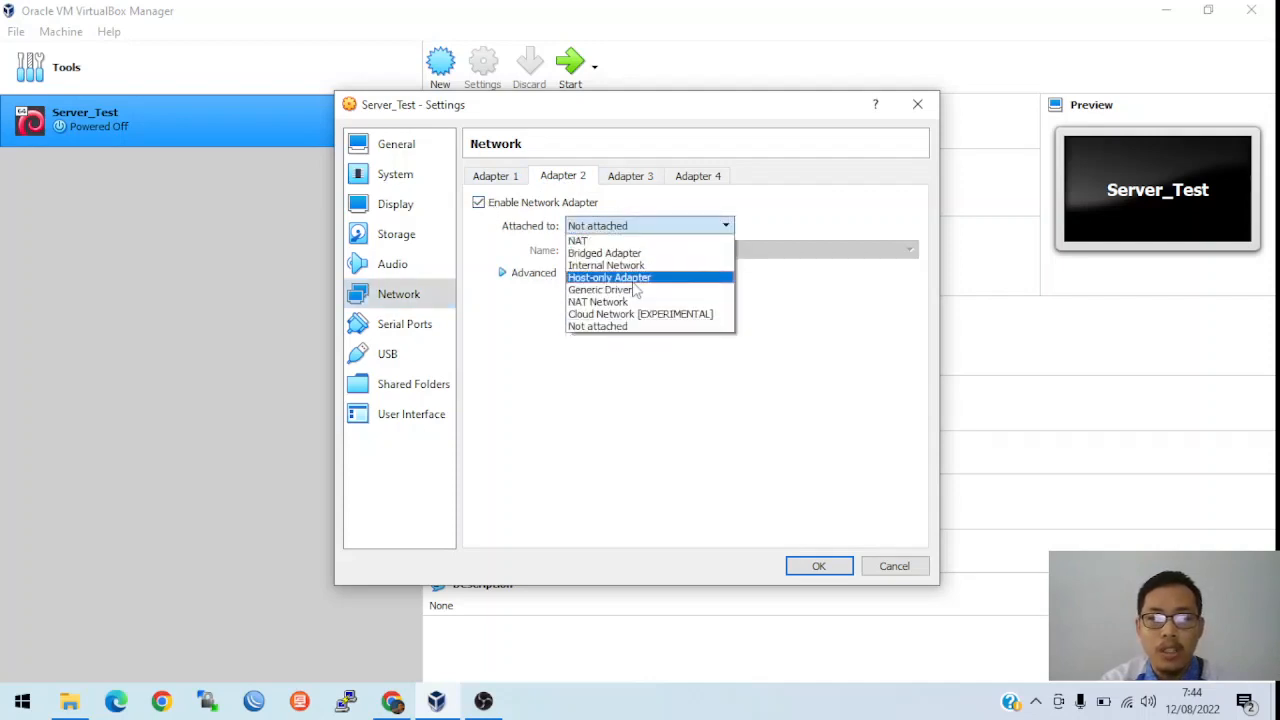
pyautogui.click(617, 278)
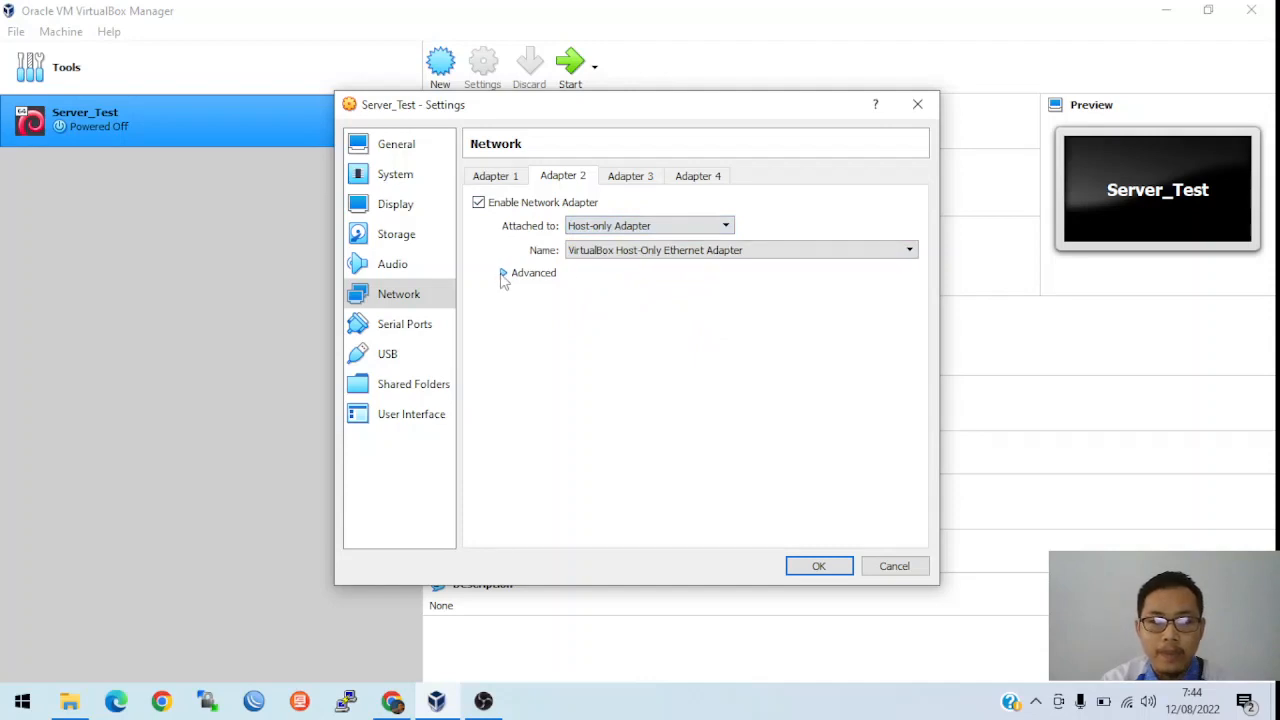
# Step: Set Adapter 2's promiscuous mode to Allow All, keep VirtualBox Host-Only Ethernet Adapter as its name, and save the machine settings
pyautogui.click(503, 274)
pyautogui.click(652, 320)
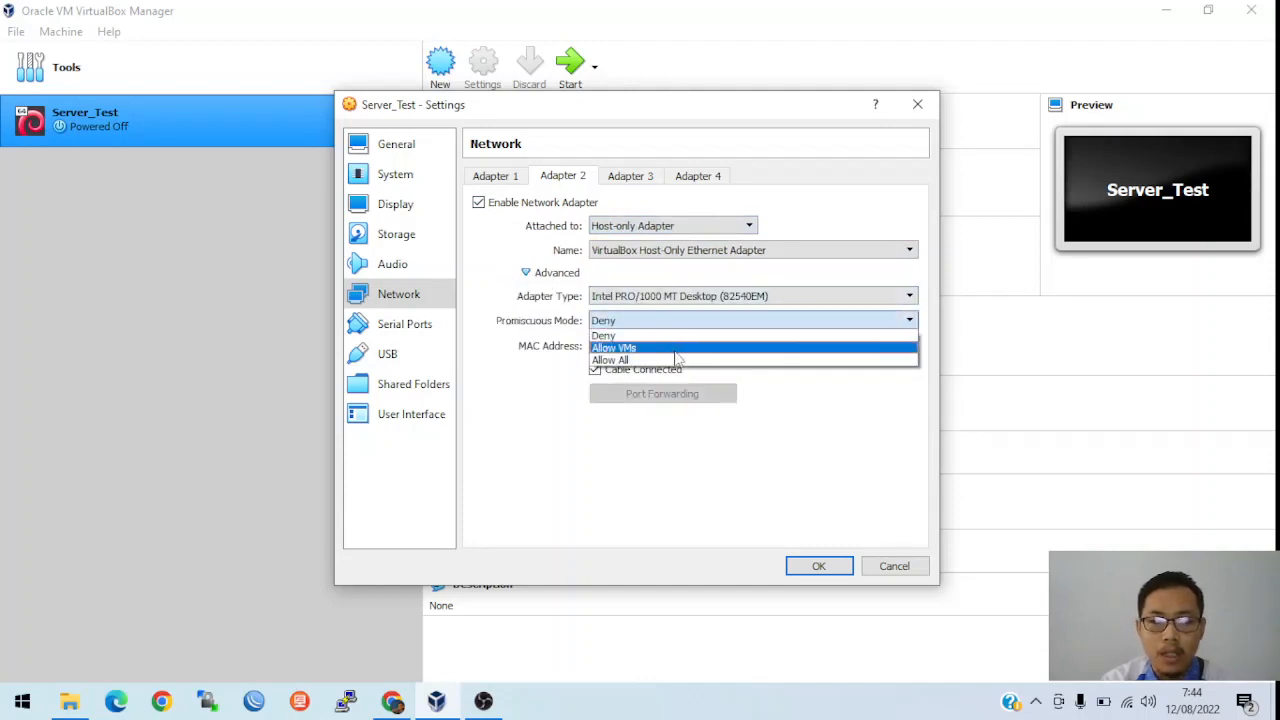
pyautogui.click(677, 360)
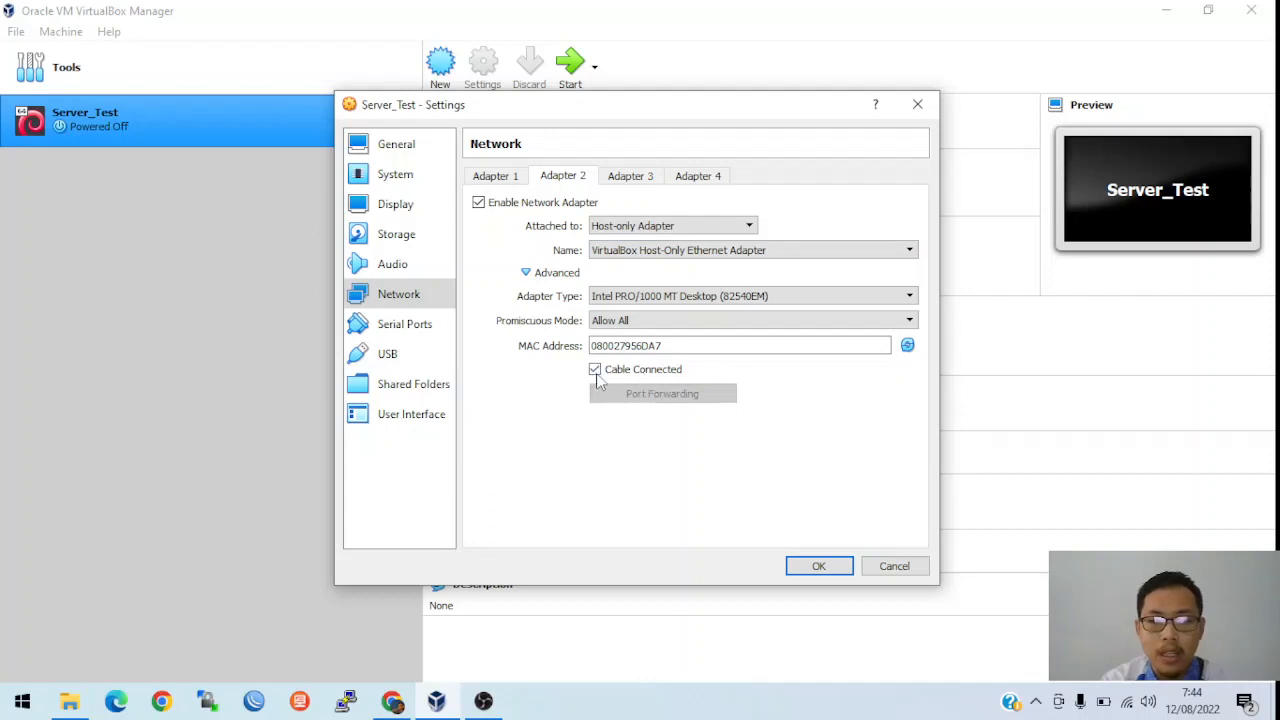
pyautogui.click(771, 251)
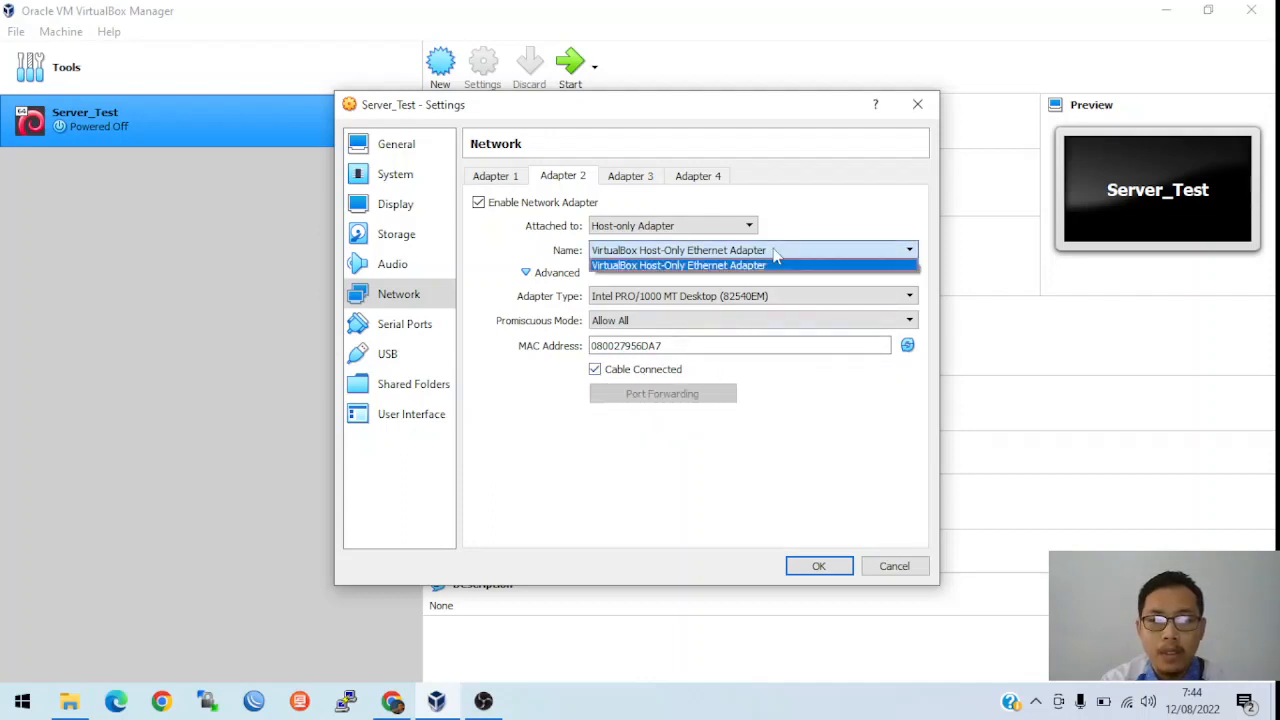
pyautogui.click(775, 258)
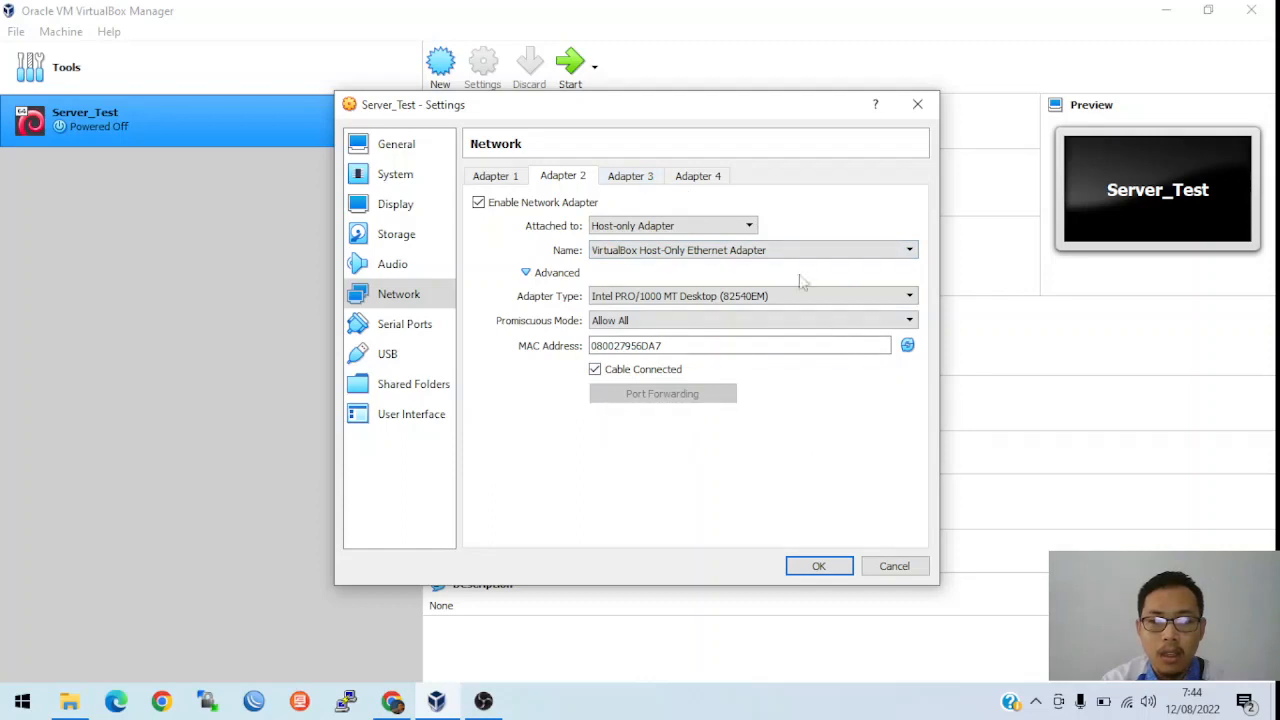
pyautogui.click(818, 567)
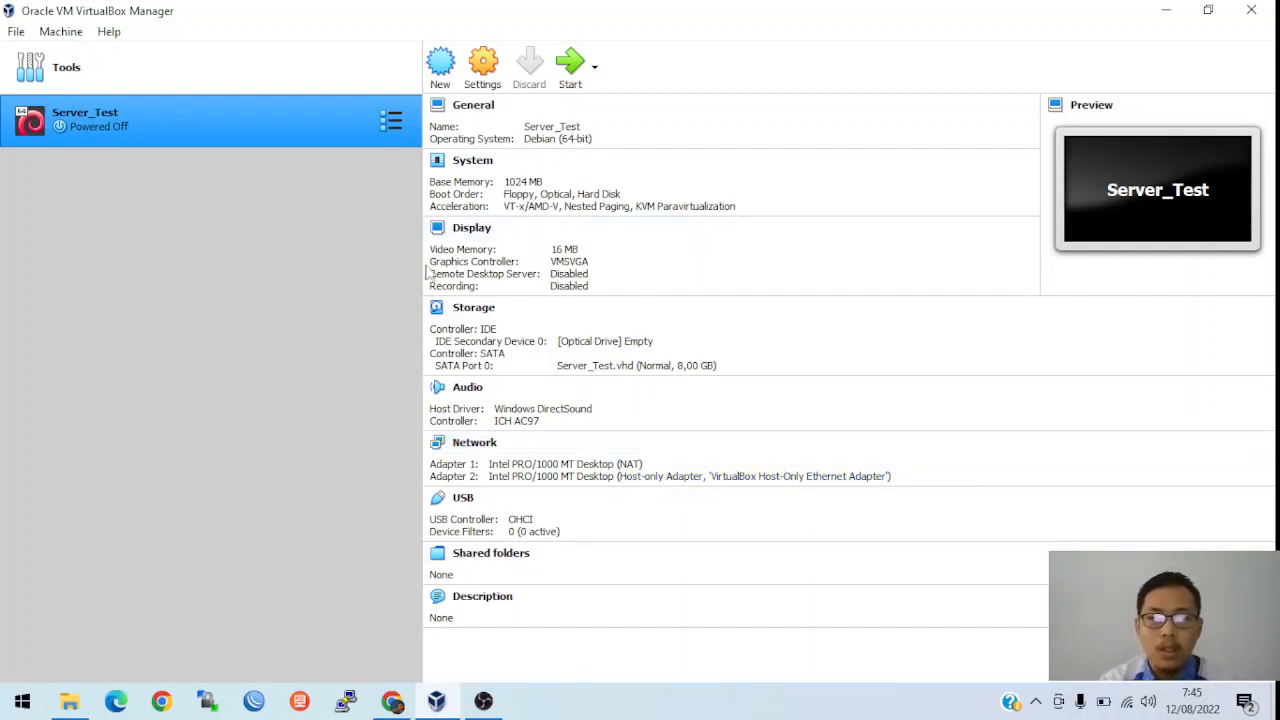
# Step: Check the VirtualBox Host-Only Network adapter in the Windows network connections, then return to VirtualBox Manager
pyautogui.click(1128, 703)
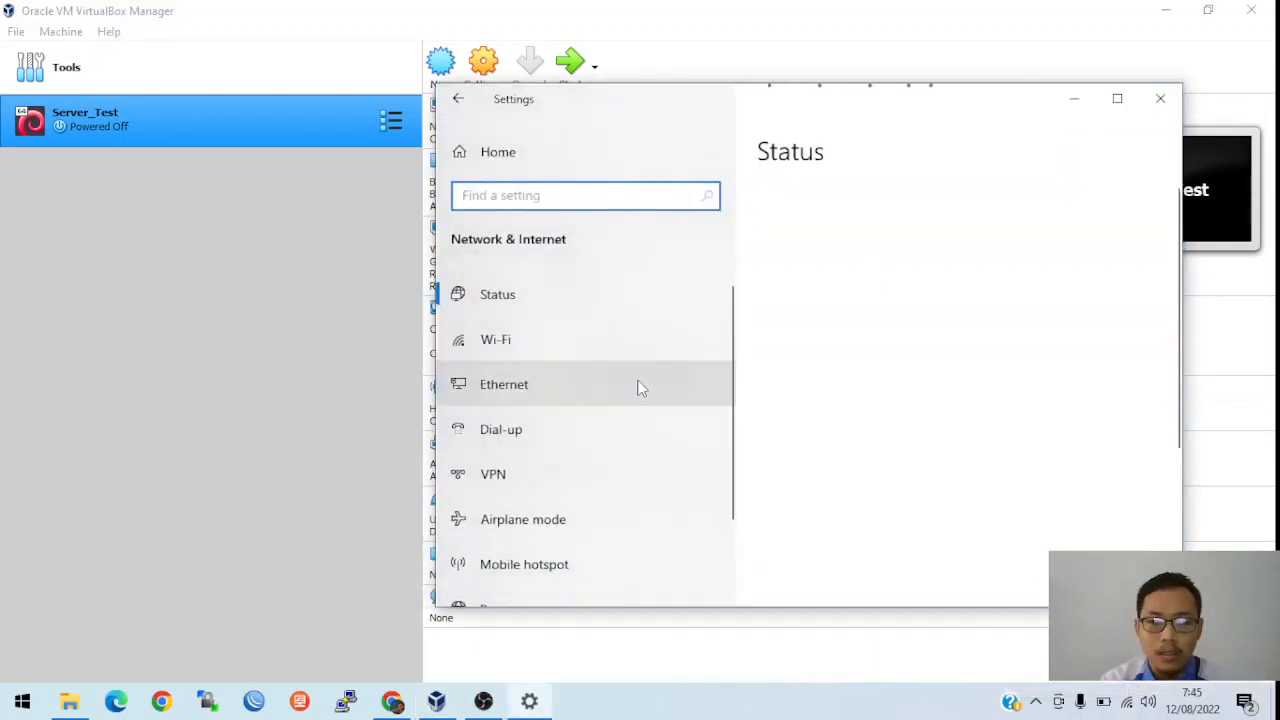
pyautogui.scroll(-1, 871, 520)
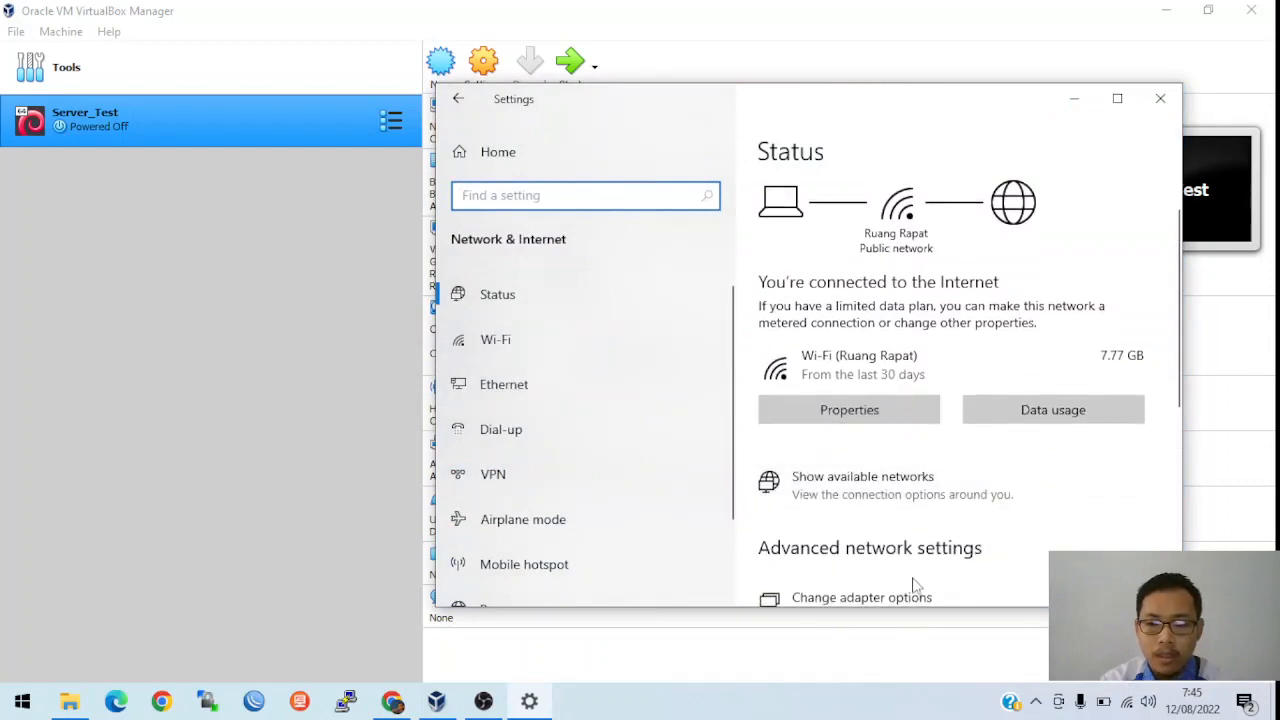
pyautogui.click(922, 600)
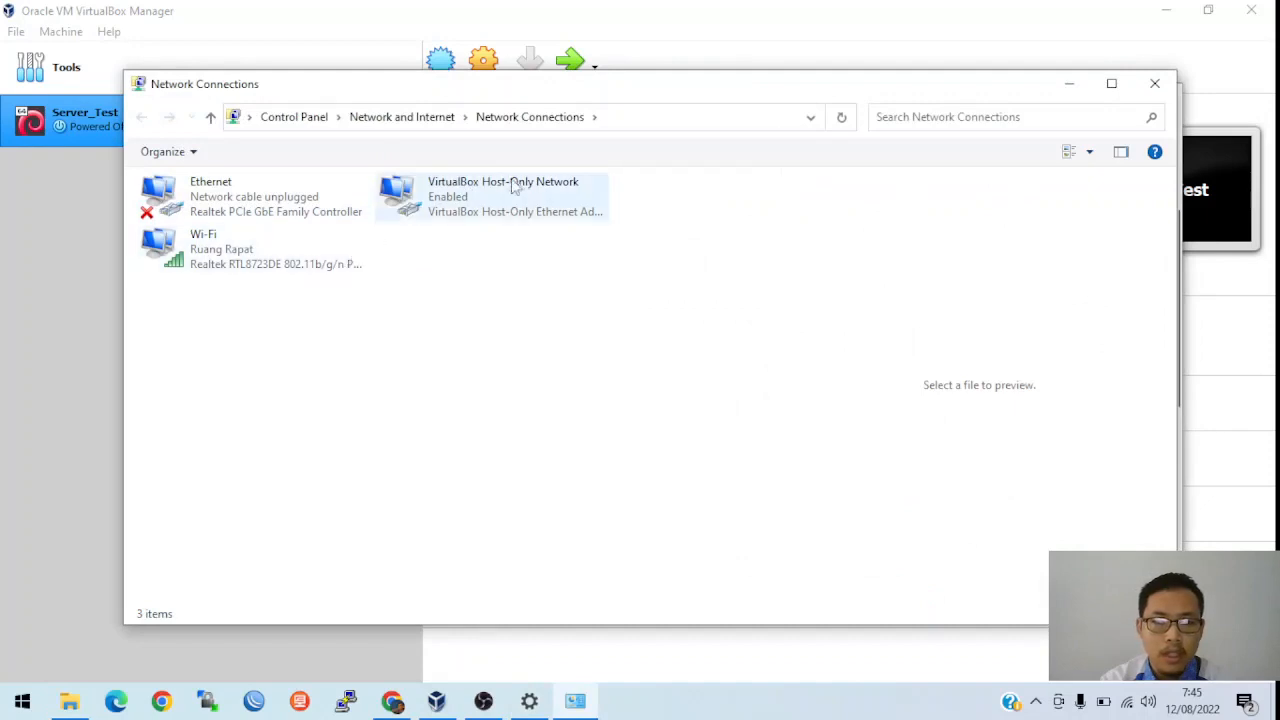
pyautogui.click(498, 216)
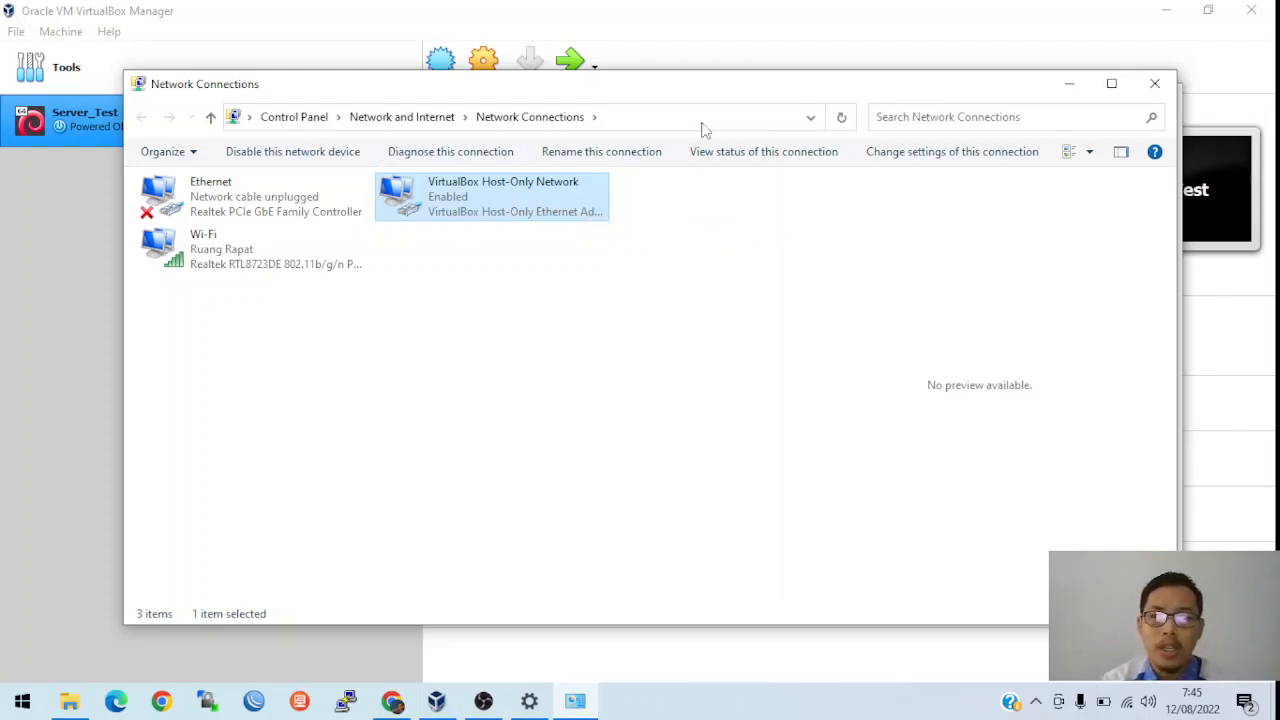
pyautogui.click(1087, 86)
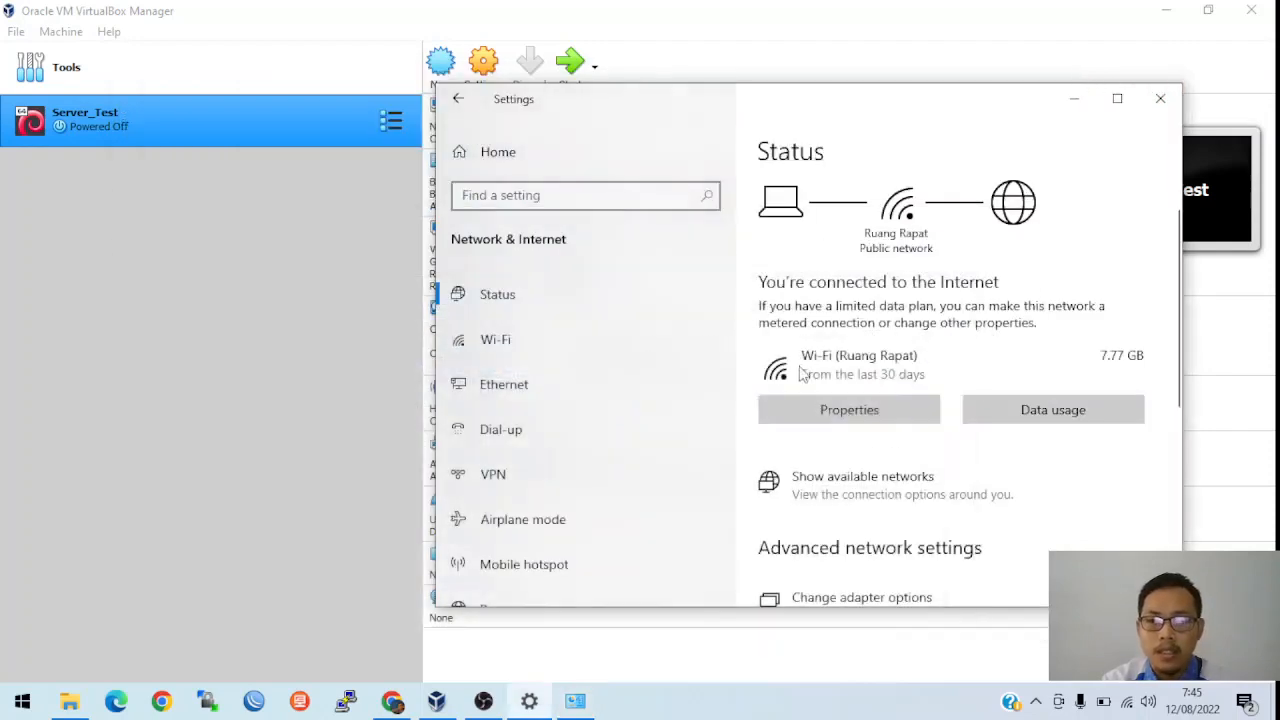
pyautogui.click(1160, 98)
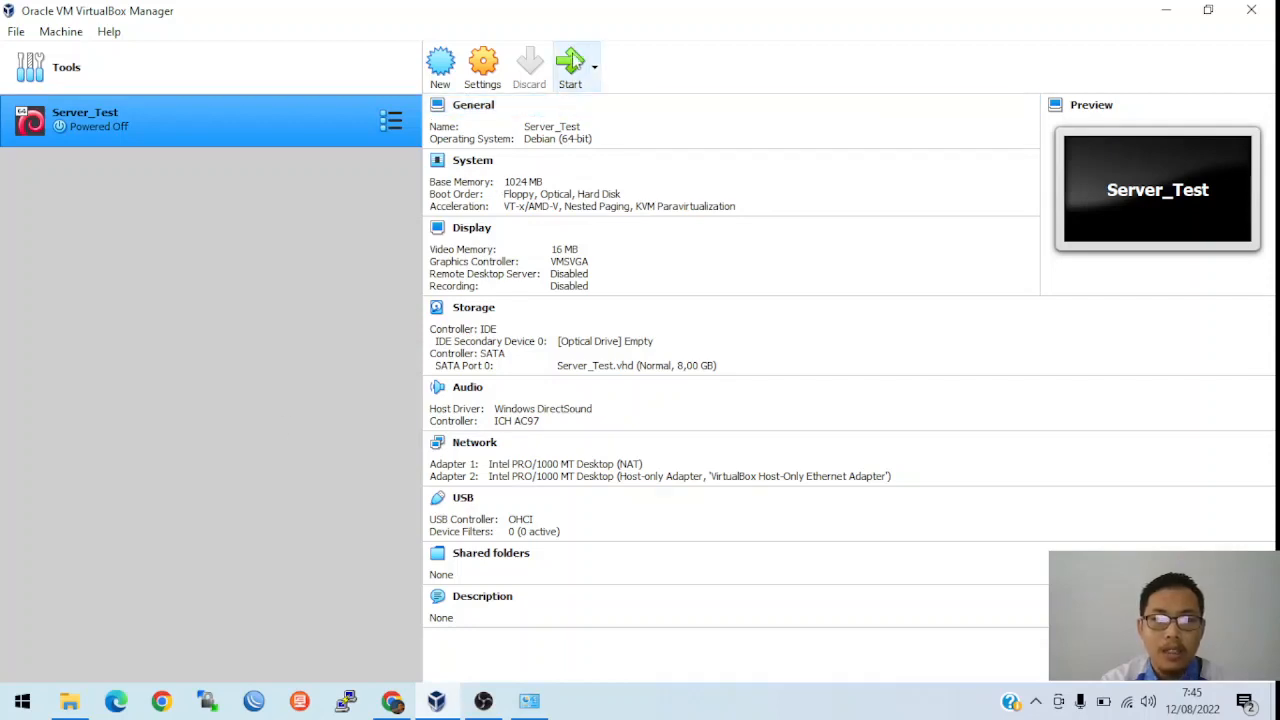
# Step: Start Server_Test with debian-11.4.0-amd64-DVD-1.iso from the Downloads folder as its start-up disk
pyautogui.click(574, 62)
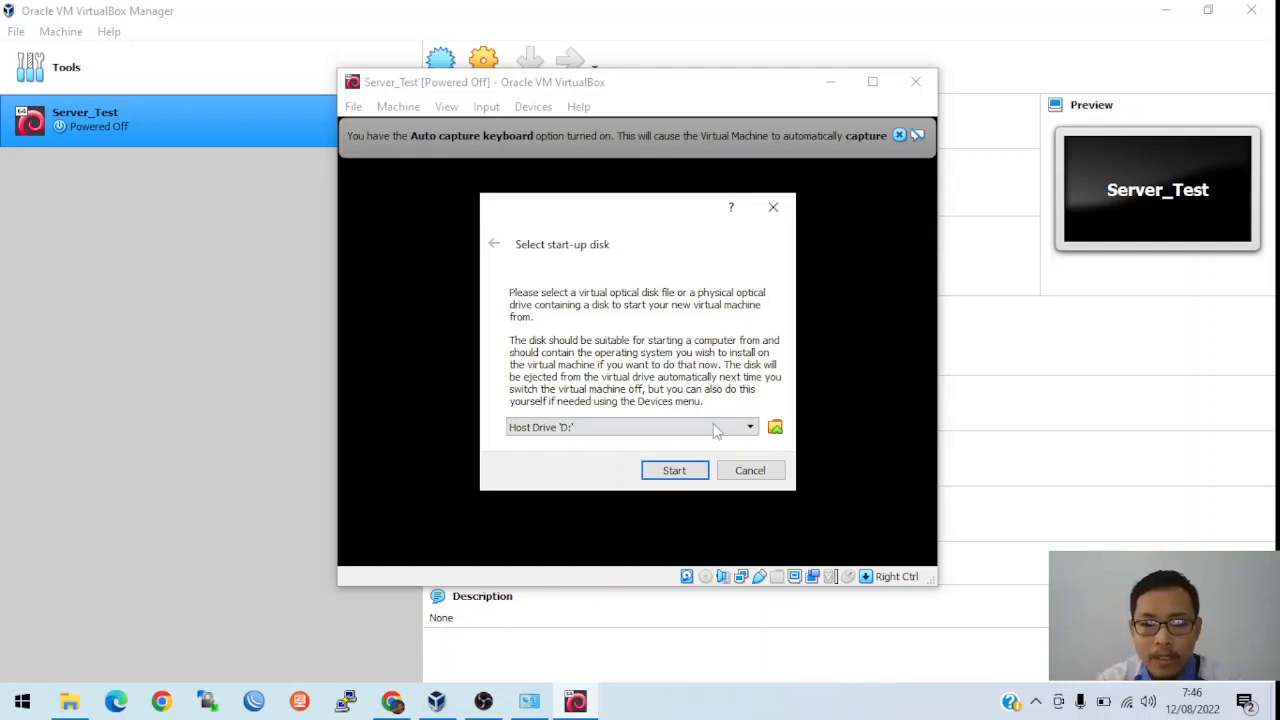
pyautogui.click(775, 428)
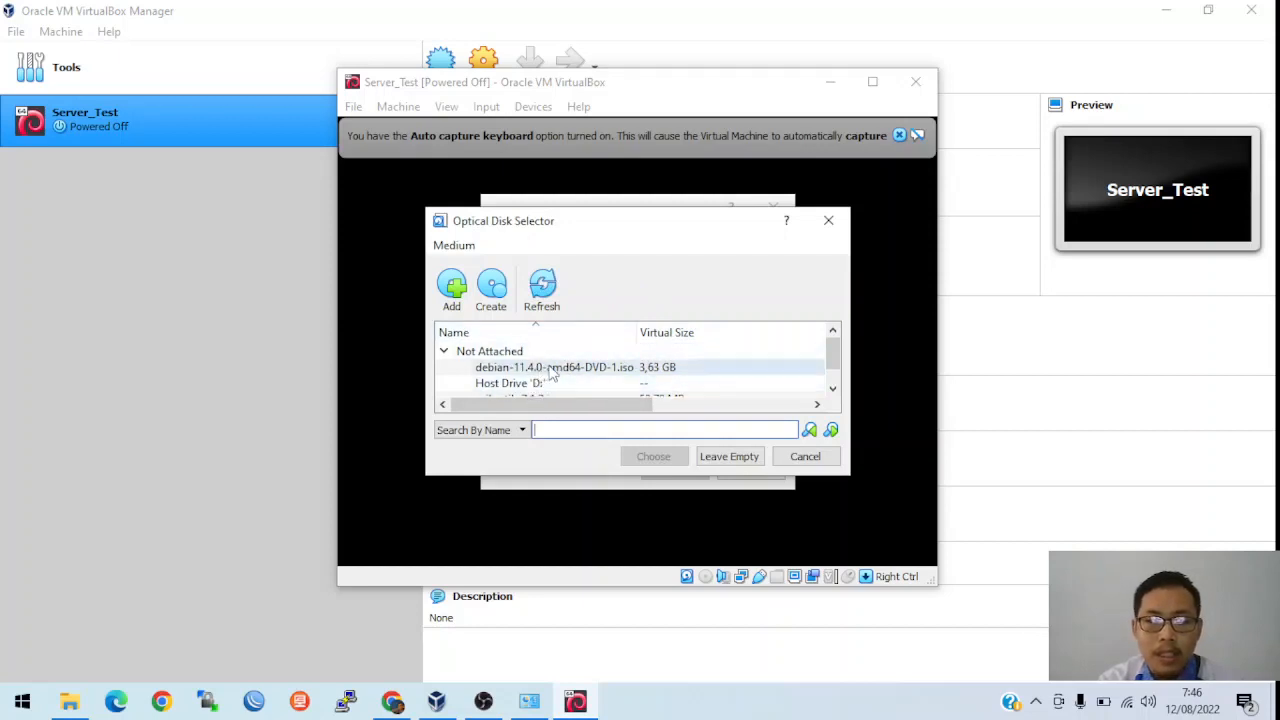
pyautogui.click(456, 292)
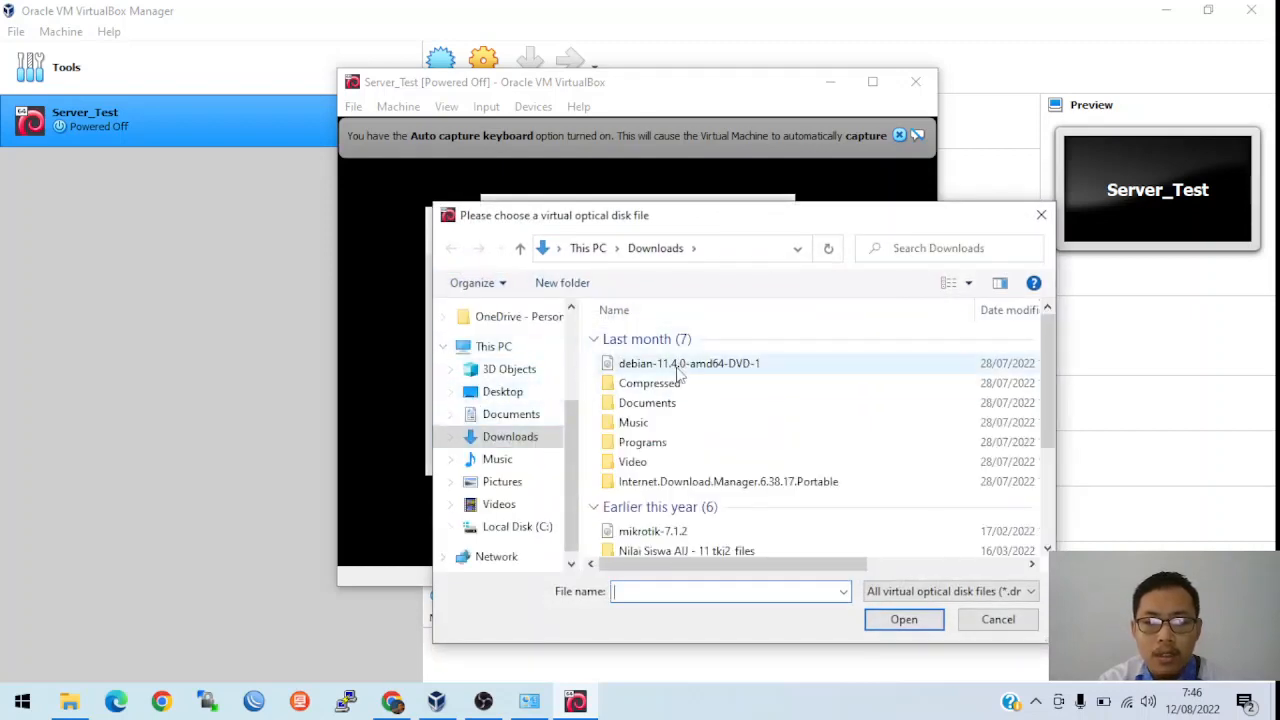
pyautogui.click(678, 368)
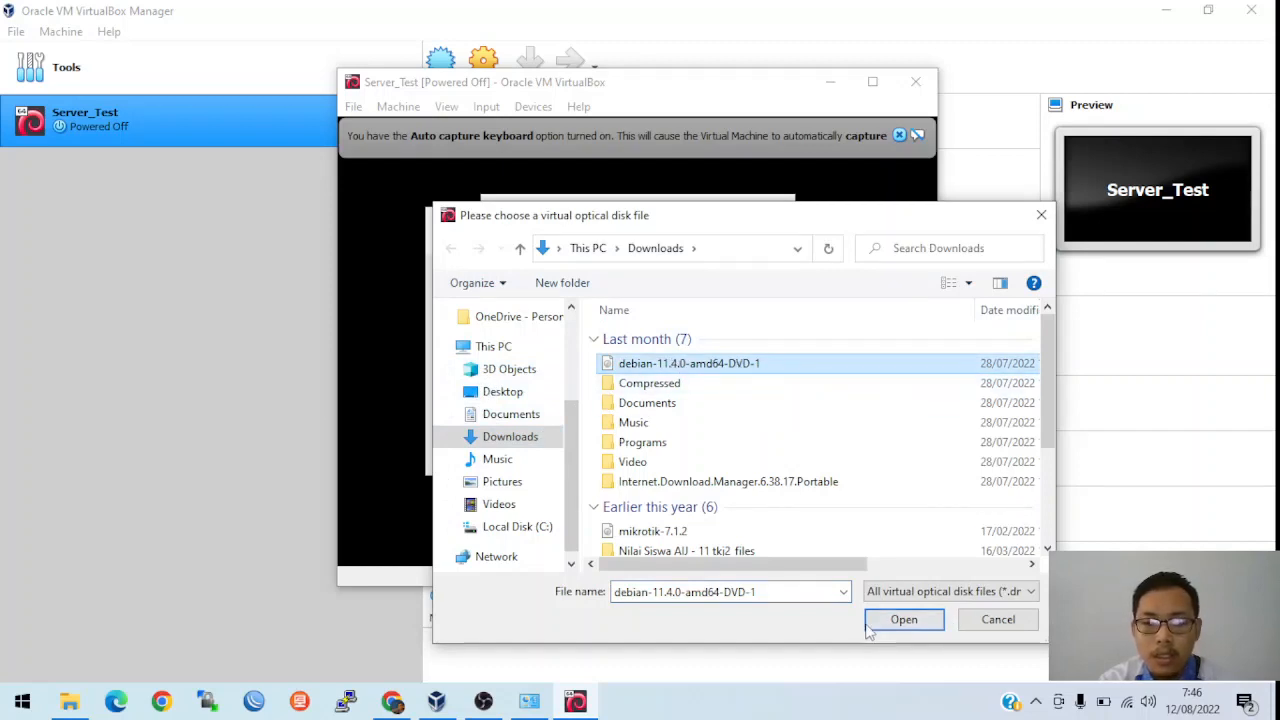
pyautogui.click(906, 619)
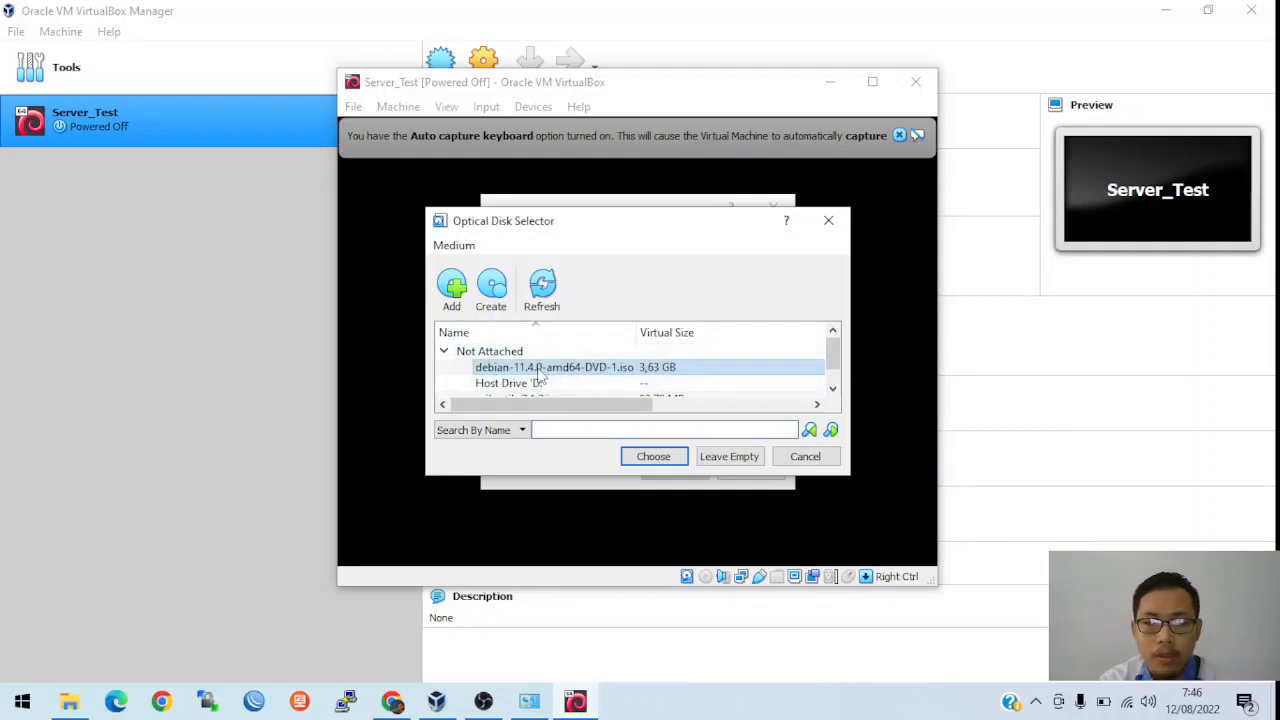
pyautogui.click(680, 460)
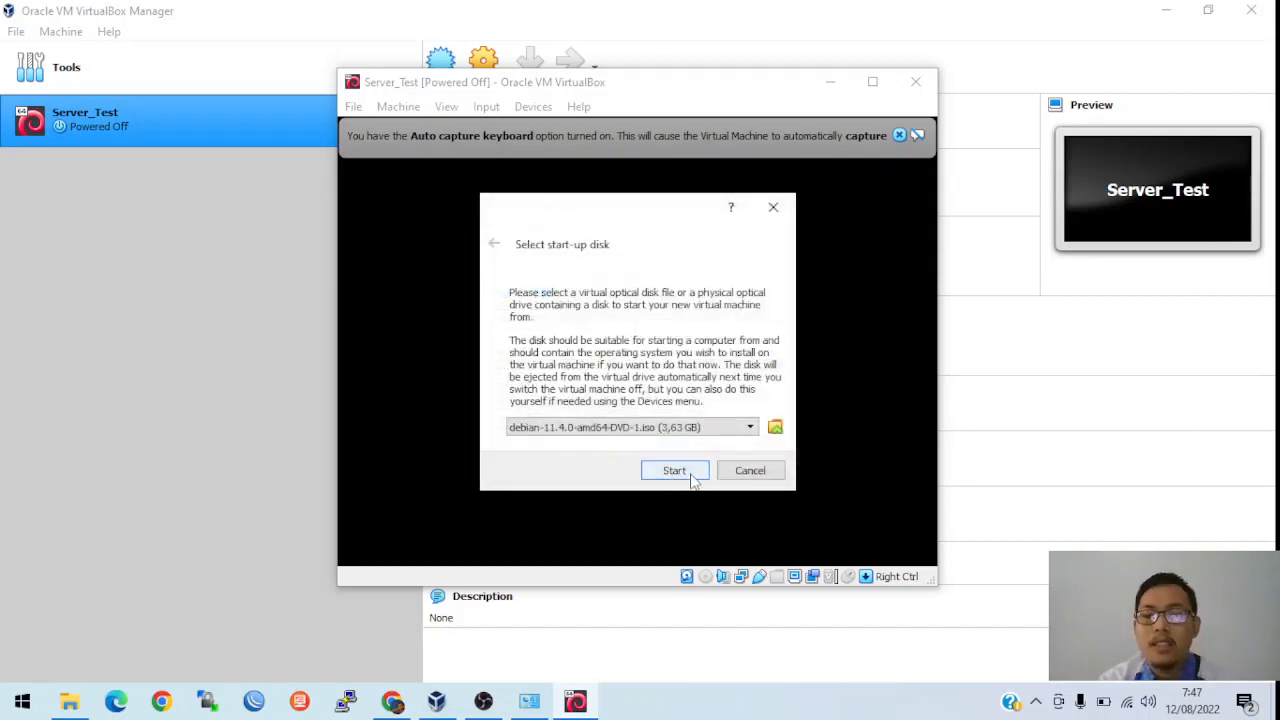
pyautogui.click(690, 476)
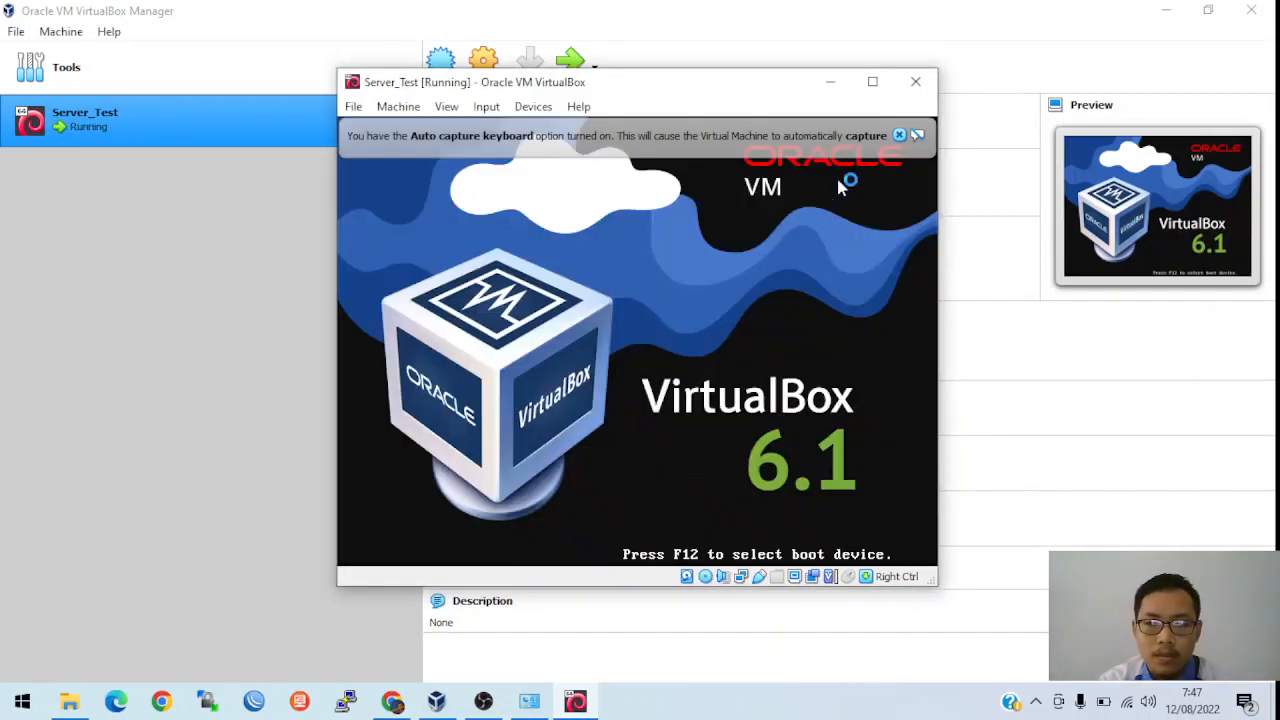
# Step: Dismiss the auto capture keyboard notice and let the virtual machine capture the mouse and keyboard
pyautogui.click(899, 134)
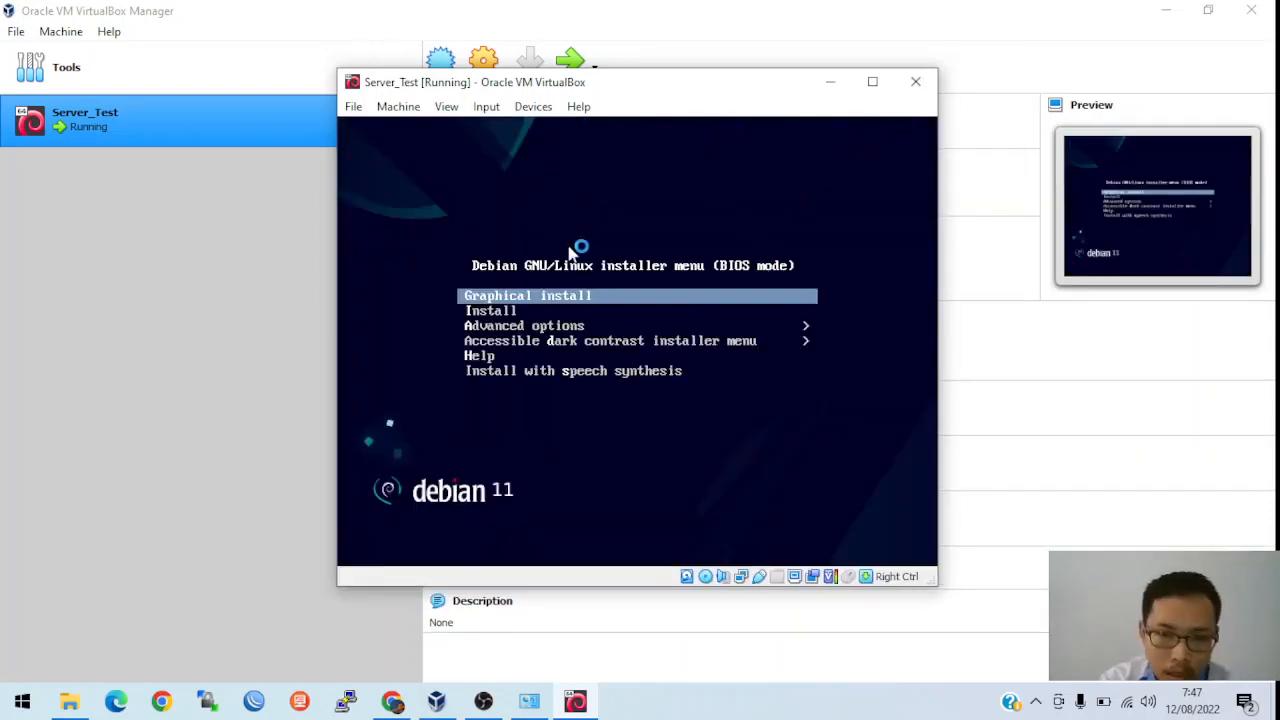
pyautogui.click(720, 232)
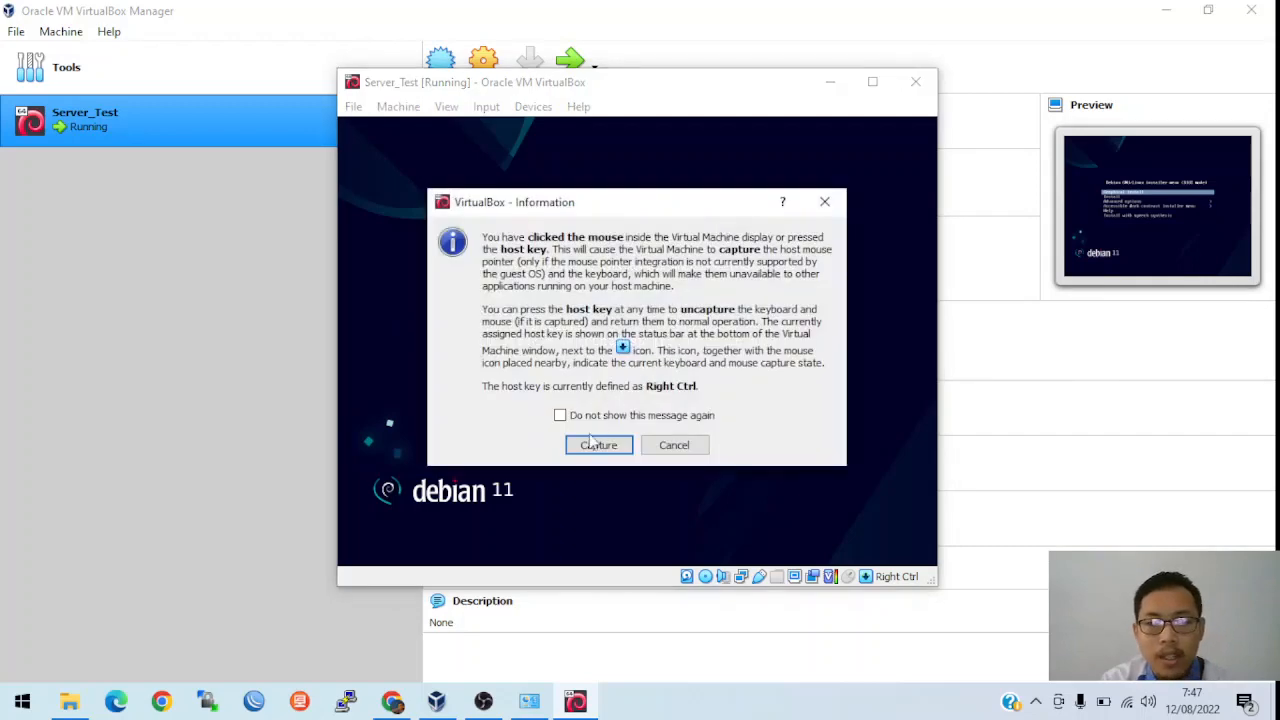
pyautogui.click(597, 440)
pyautogui.press('Down')
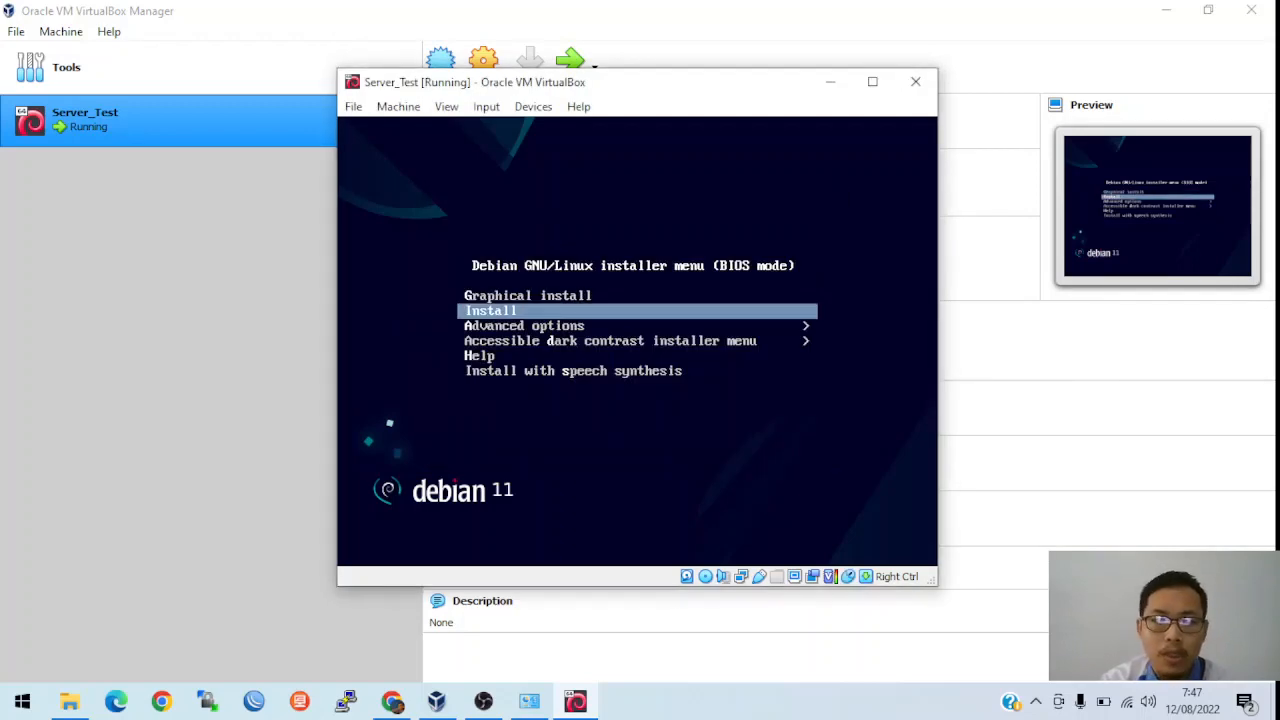
pyautogui.press('Down')
pyautogui.press('Up')
pyautogui.press('Up')
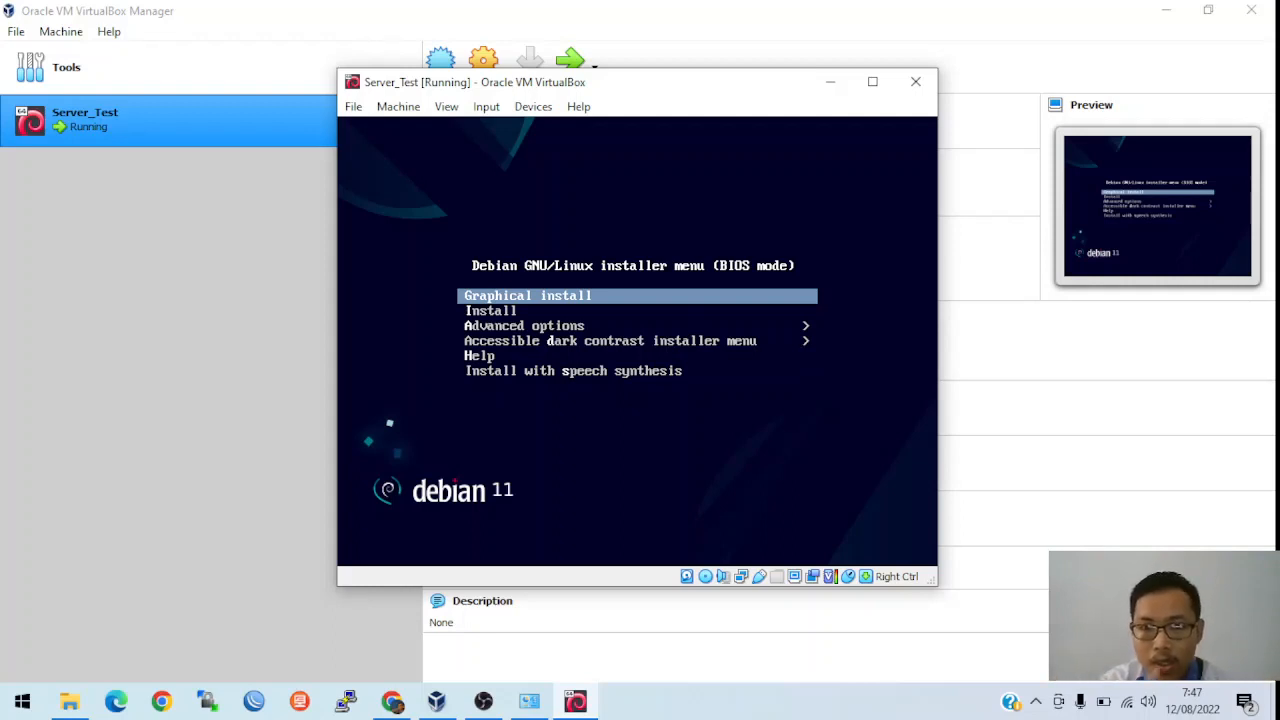
pyautogui.press('Down')
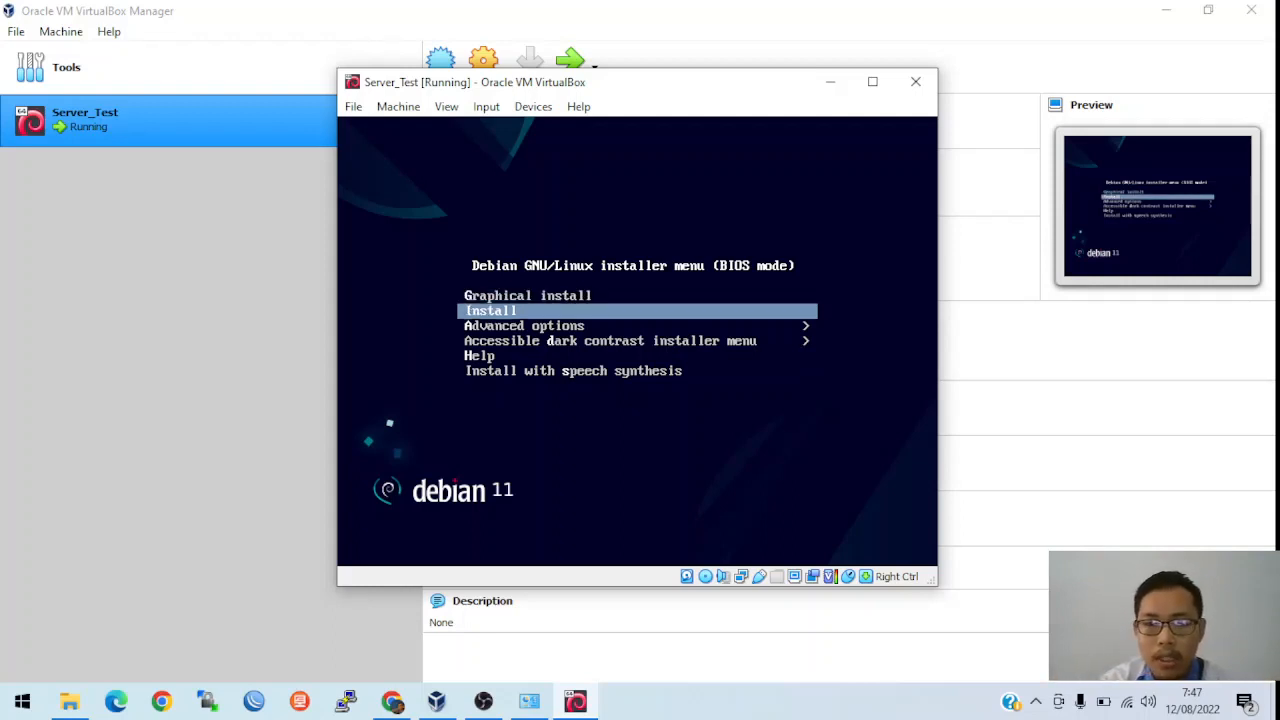
pyautogui.press('Up')
pyautogui.press('Down')
pyautogui.press('Down')
pyautogui.press('Down')
pyautogui.press('Up')
pyautogui.press('Up')
pyautogui.press('Up')
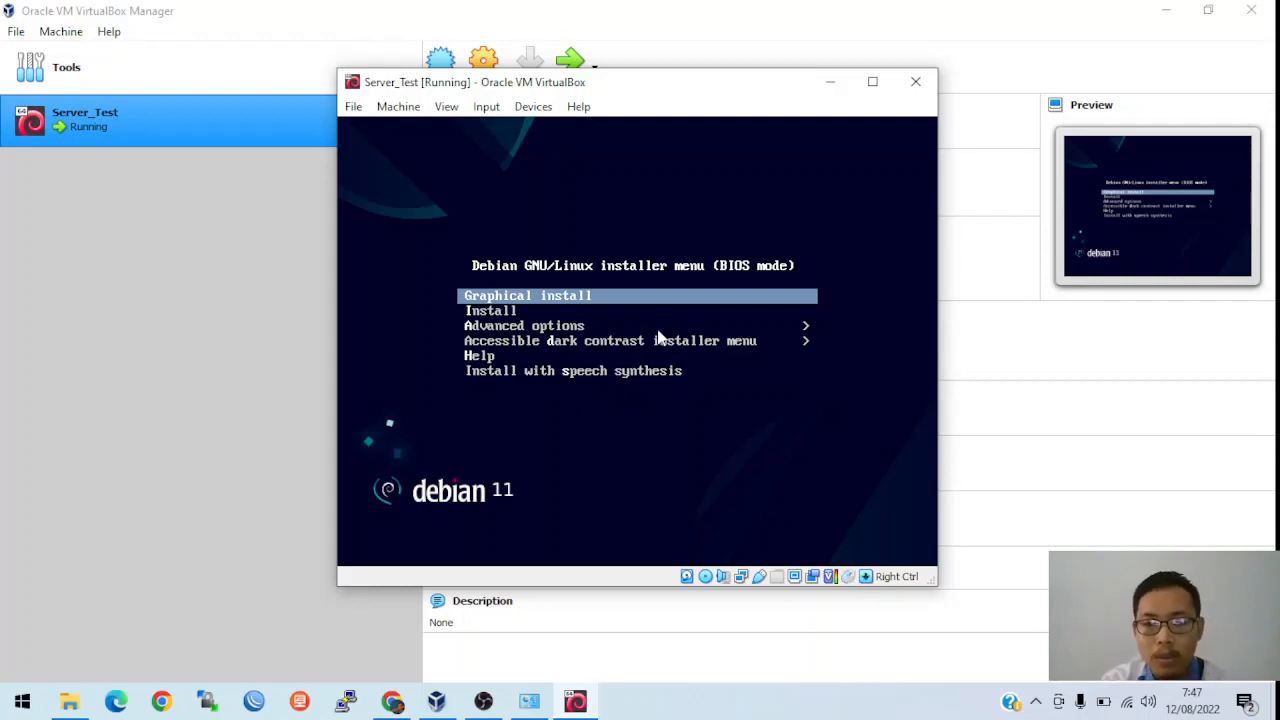
pyautogui.press('Down')
pyautogui.press('Down')
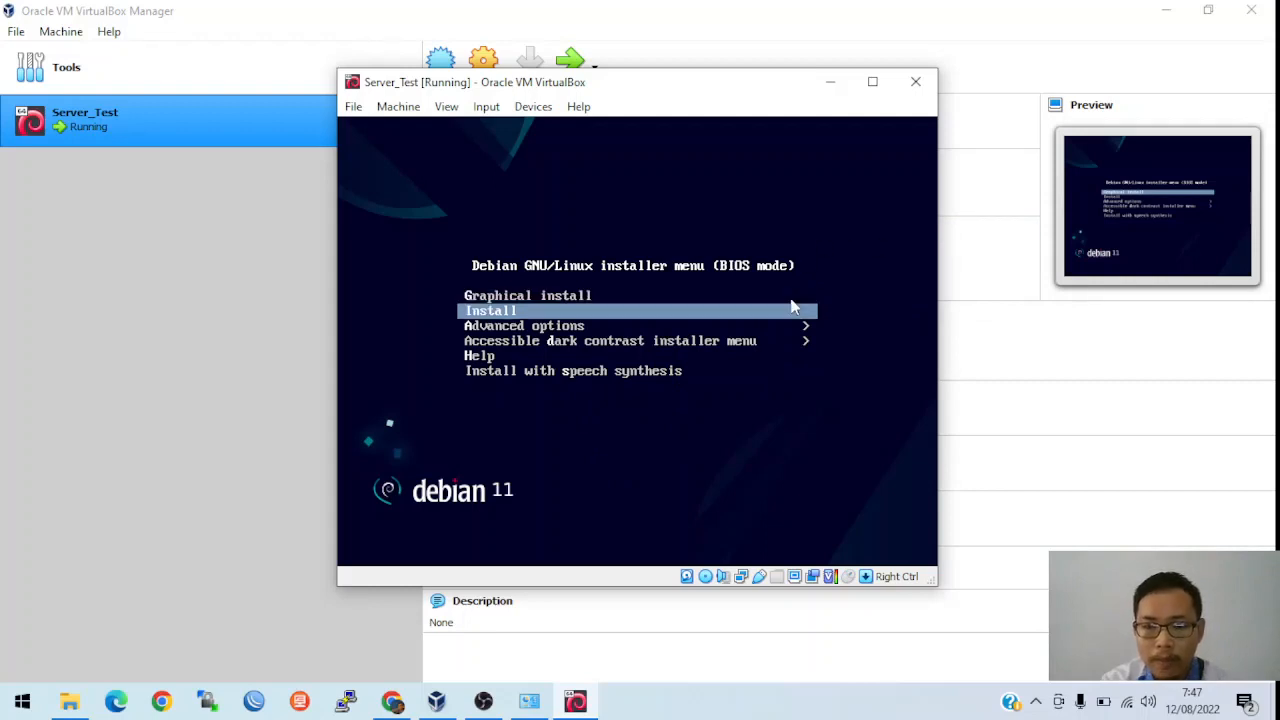
pyautogui.press('Up')
pyautogui.press('Up')
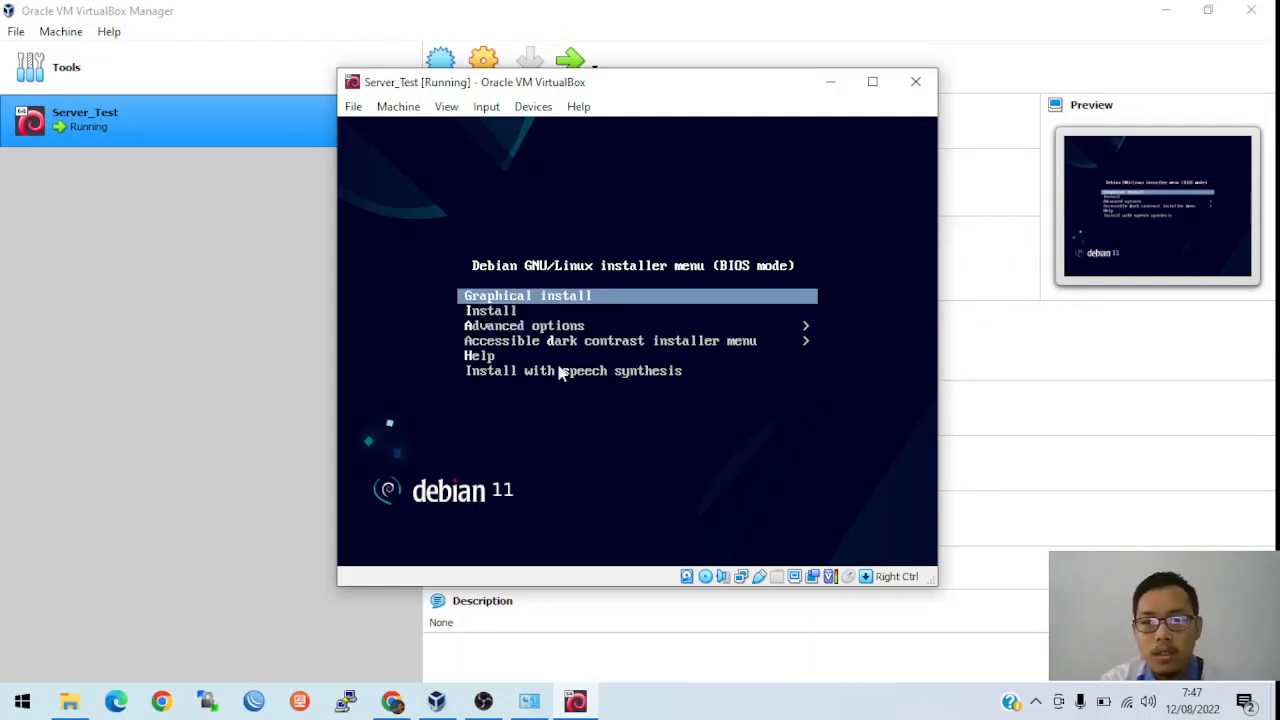
pyautogui.press('Down')
pyautogui.press('Down')
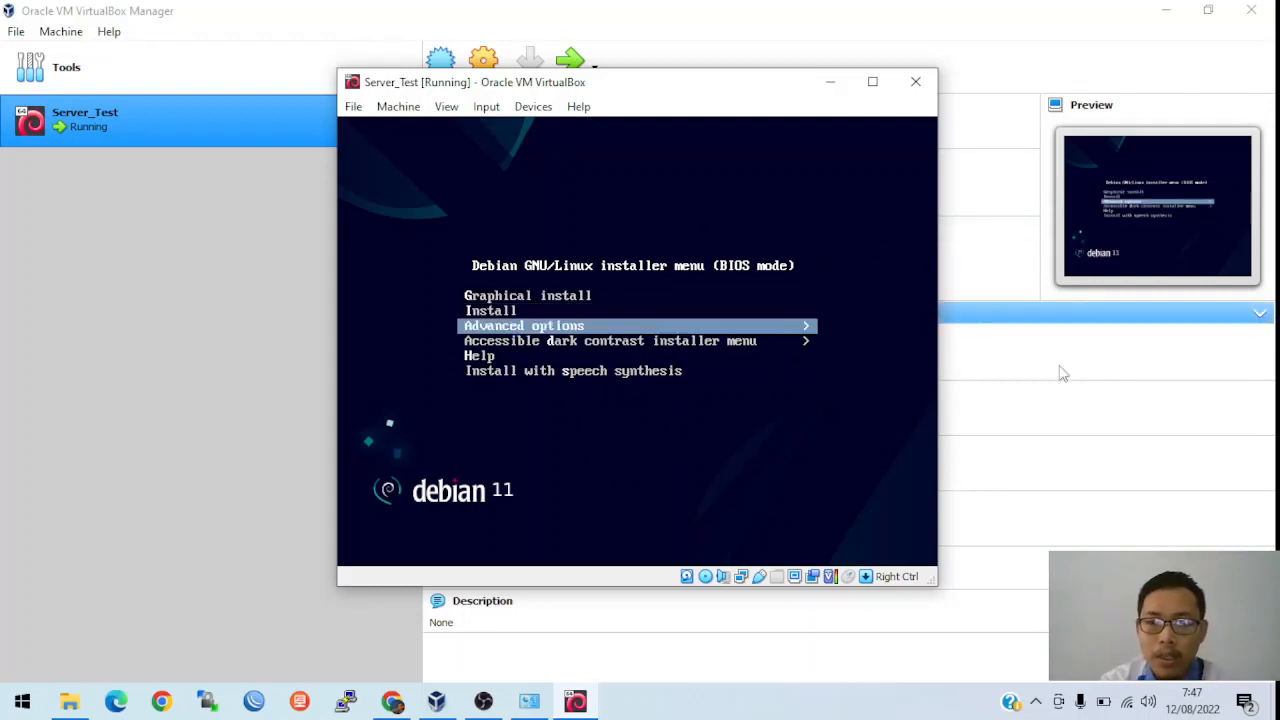
pyautogui.press('Up')
pyautogui.press('Up')
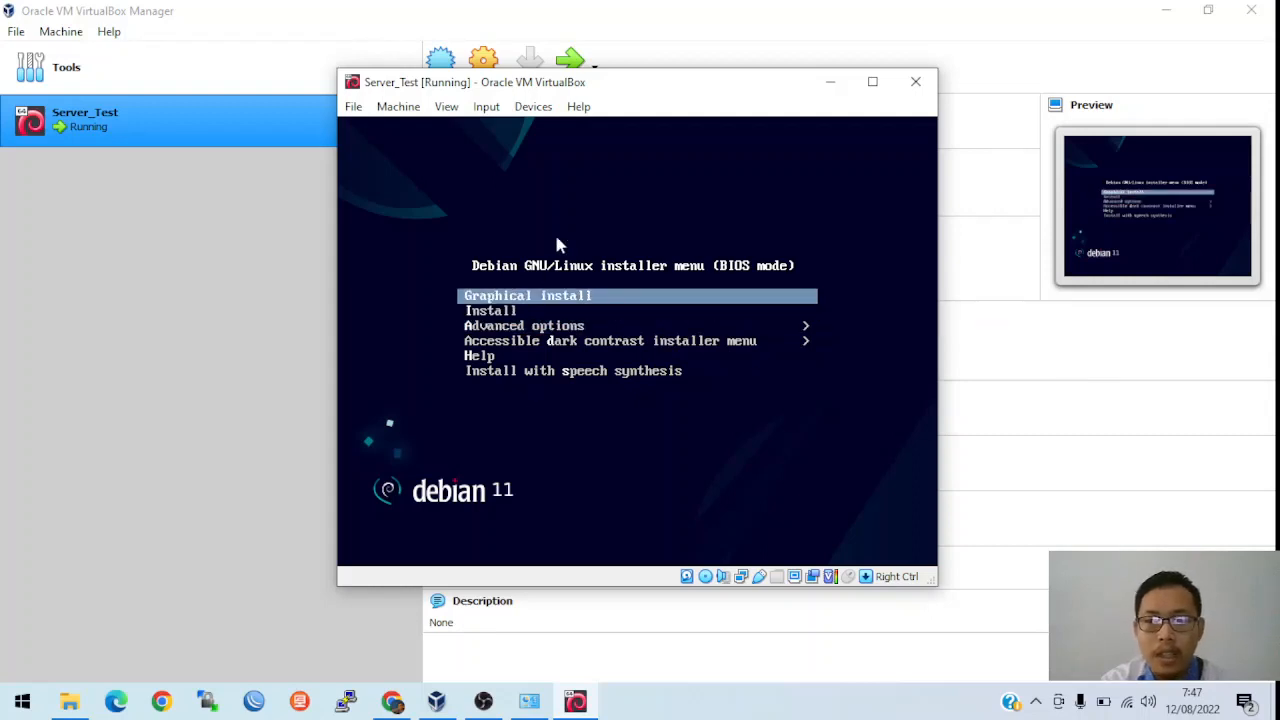
pyautogui.press('Down')
pyautogui.press('Down')
pyautogui.press('Down')
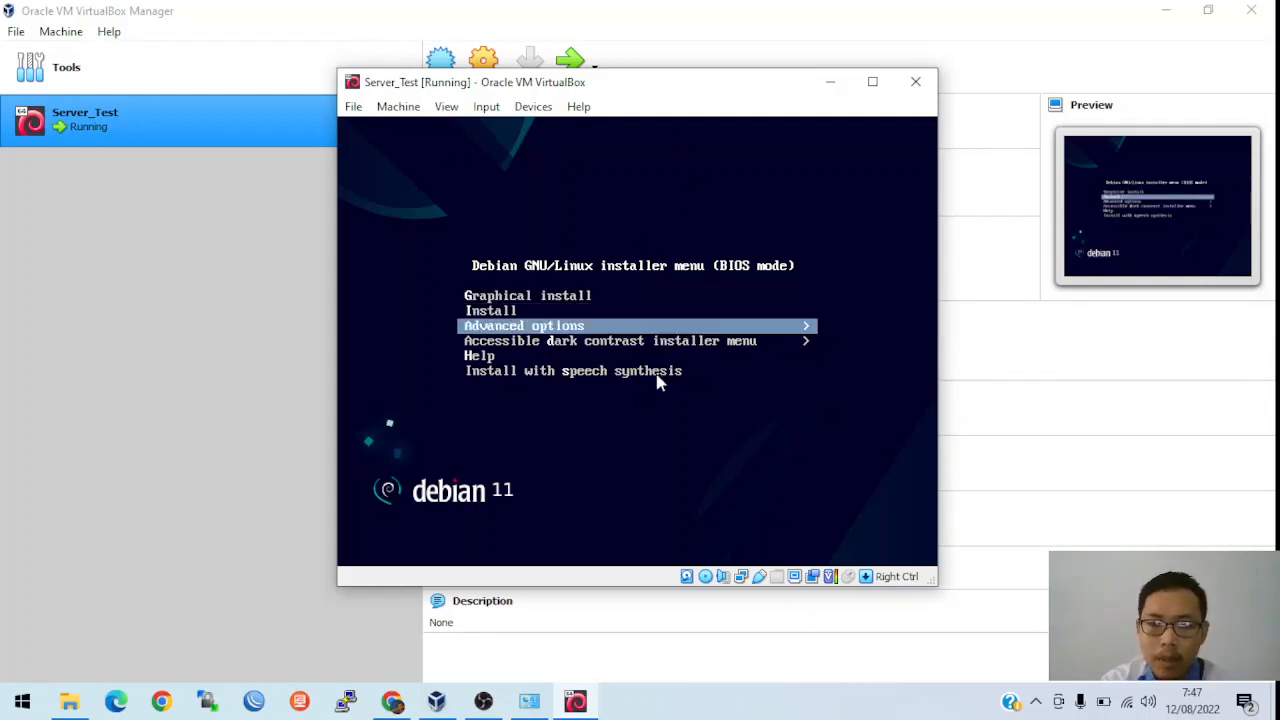
pyautogui.press('Up')
pyautogui.press('Up')
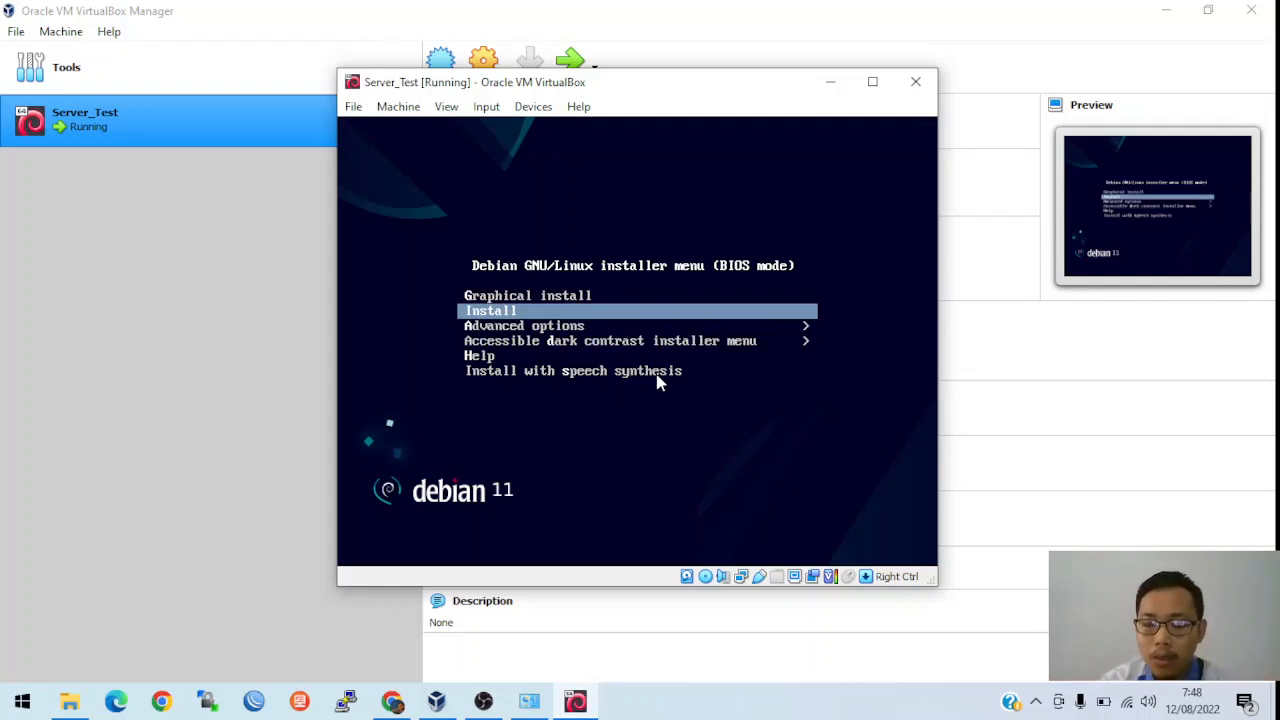
pyautogui.press('Down')
pyautogui.press('Down')
pyautogui.press('Up')
pyautogui.press('Up')
pyautogui.press('Down')
pyautogui.press('Down')
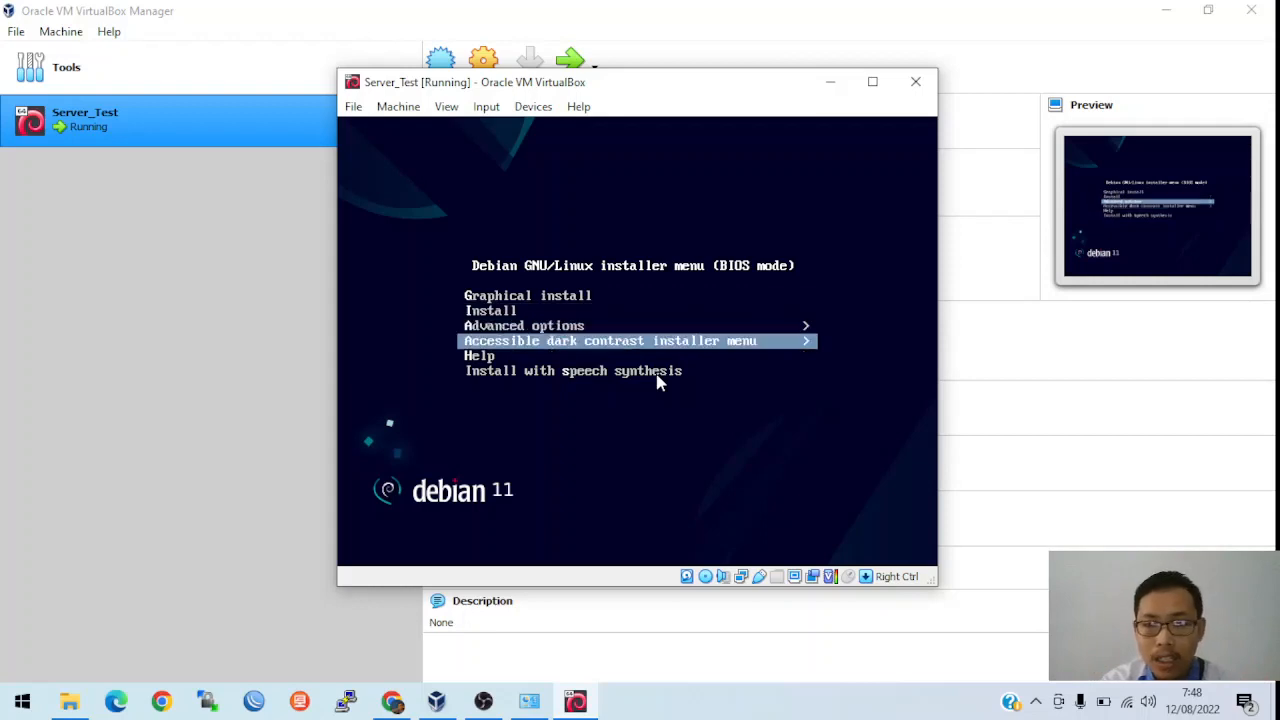
pyautogui.press('Up')
pyautogui.press('Up')
pyautogui.press('Down')
pyautogui.press('Up')
pyautogui.press('Up')
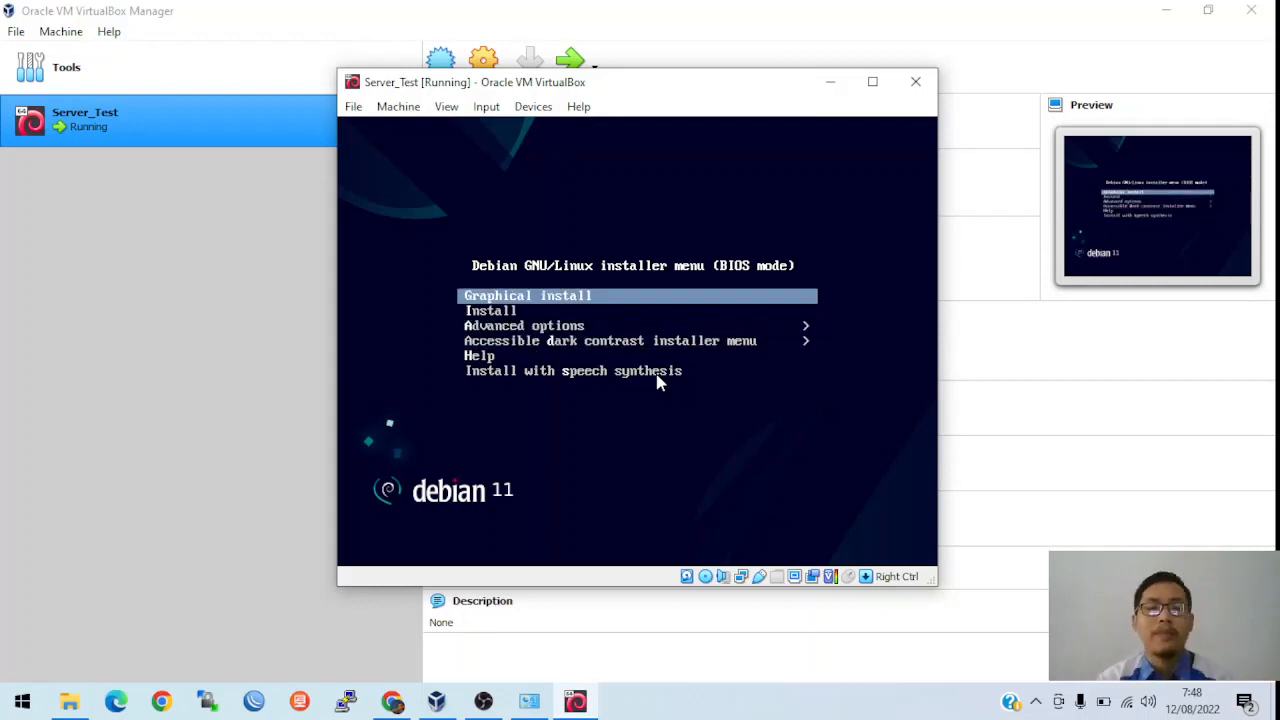
pyautogui.press('Down')
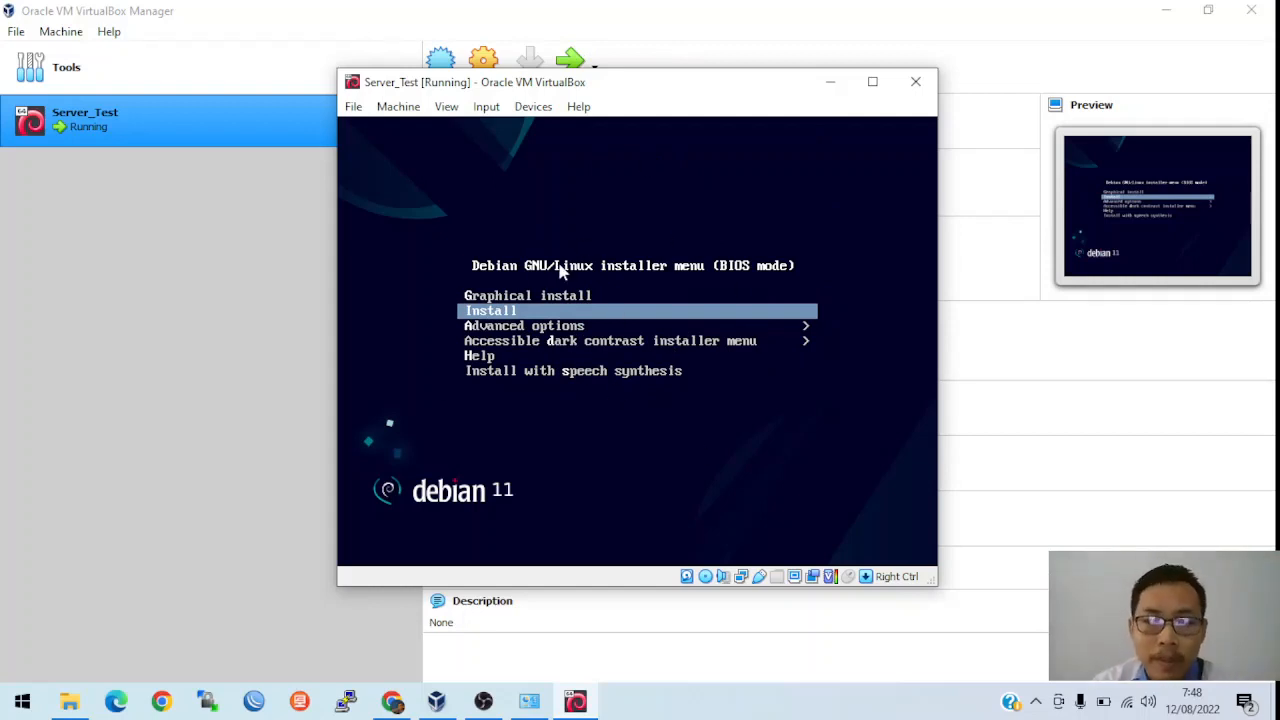
pyautogui.press('Up')
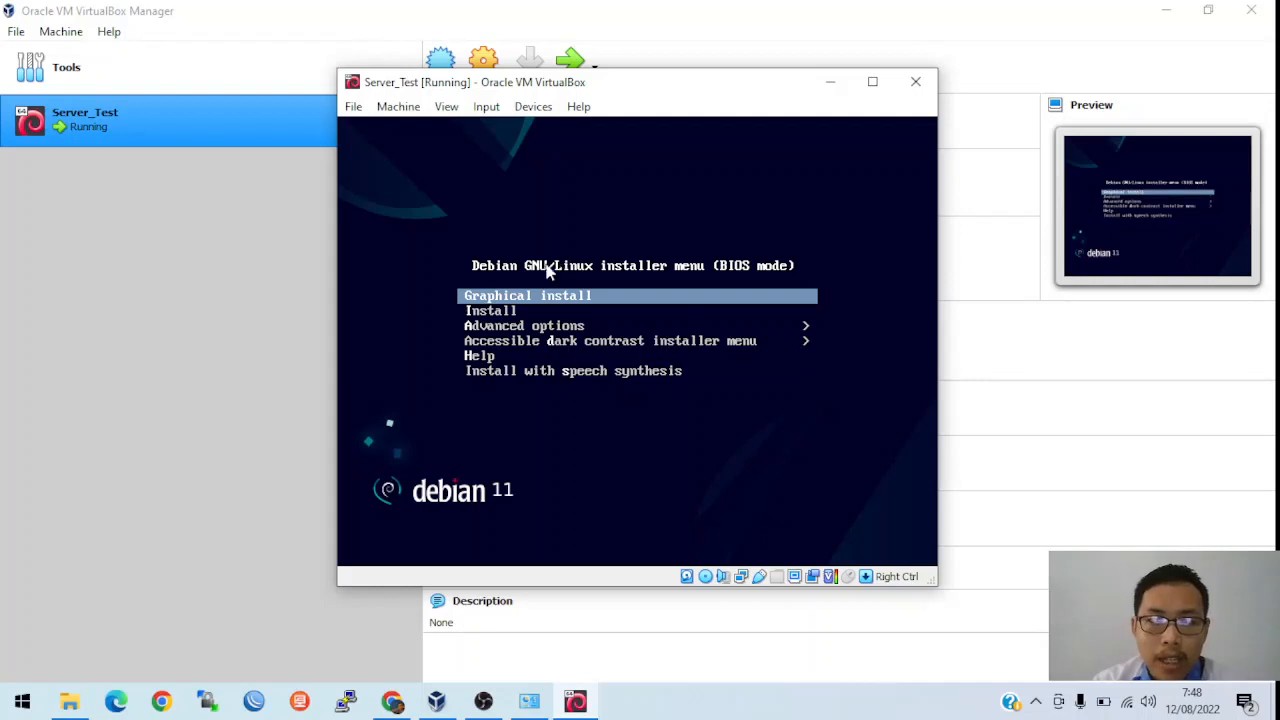